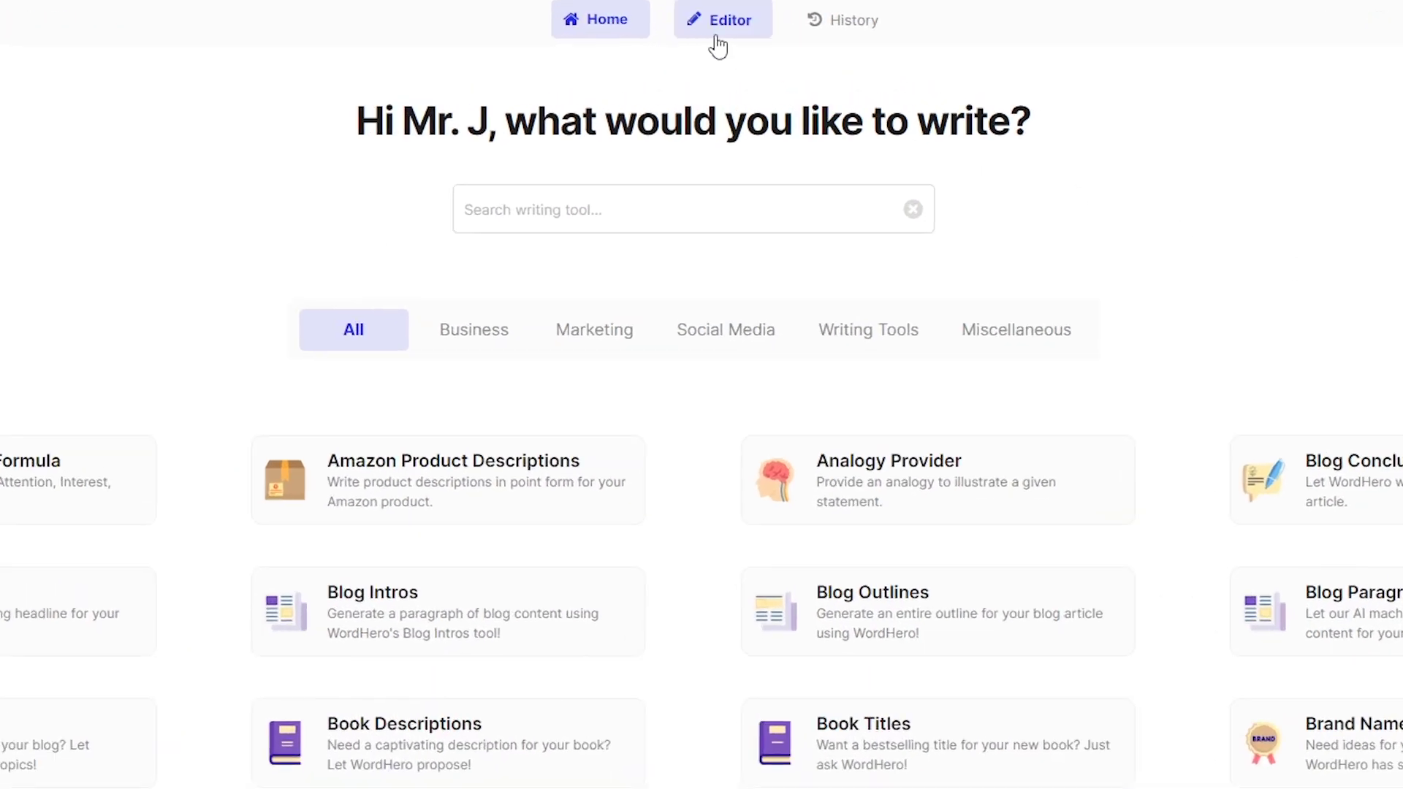
Start a blank editor document and bring up the Blog Intros writing tool beside it.
{"action": "left_click", "coordinate": [716, 35]}
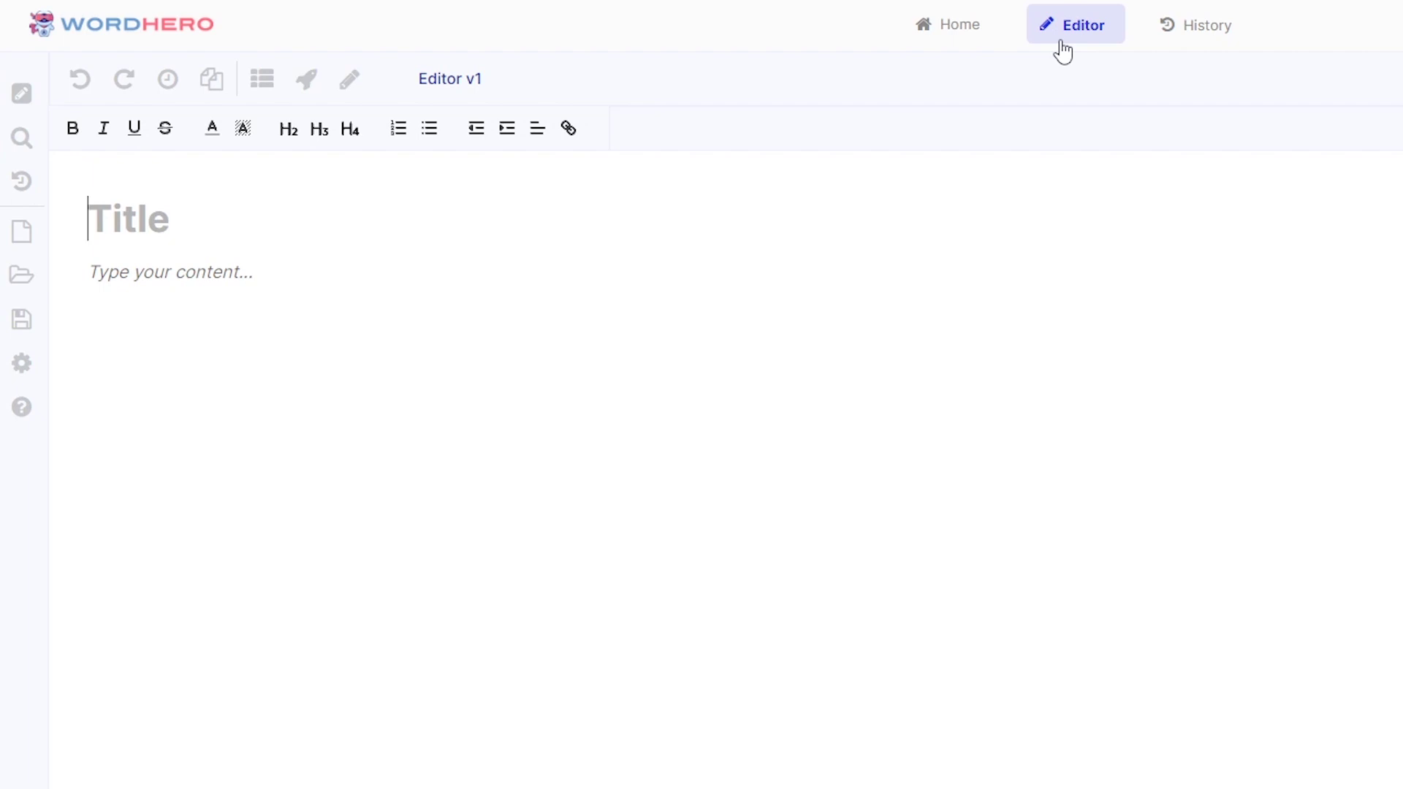
{"action": "mouse_move", "coordinate": [443, 89]}
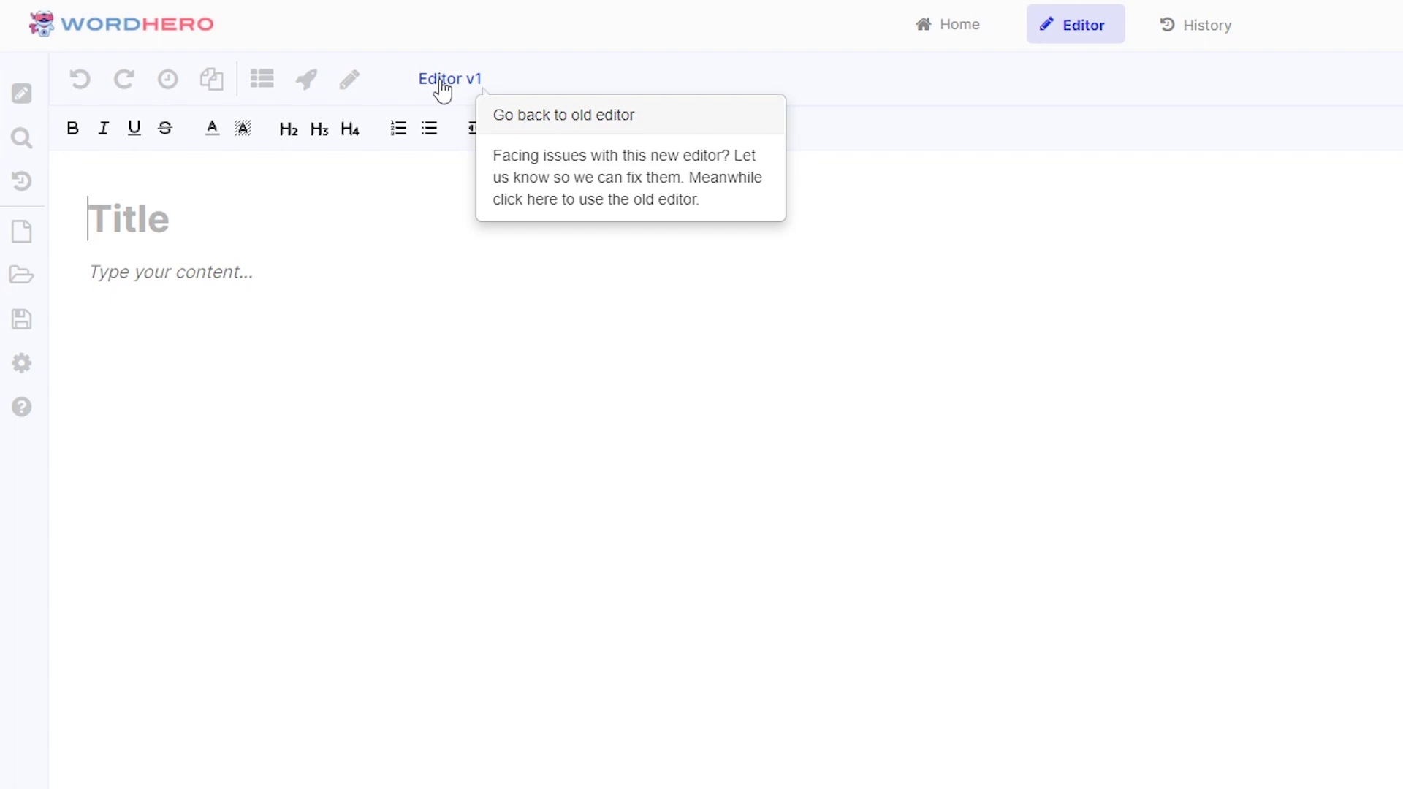
{"action": "left_click", "coordinate": [22, 94]}
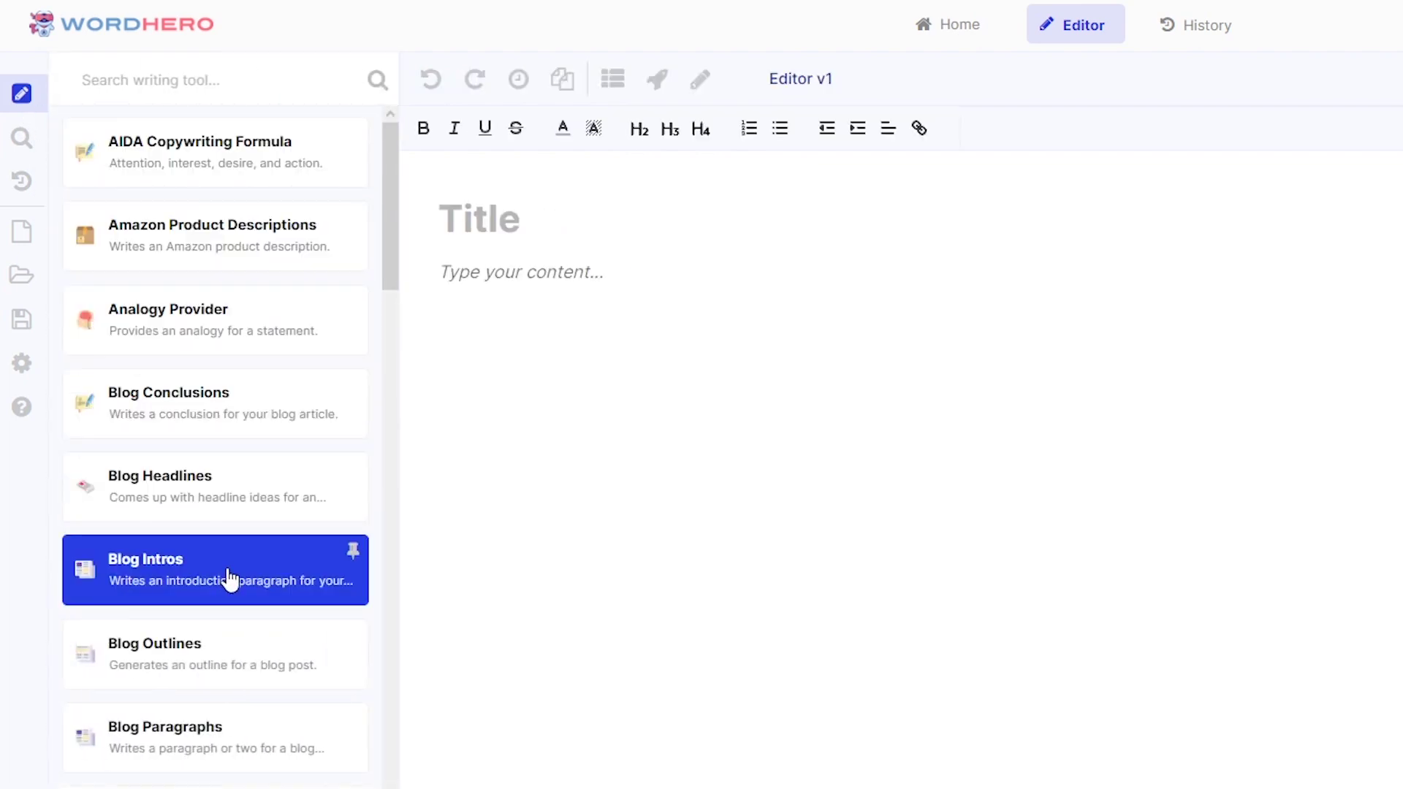
{"action": "left_click", "coordinate": [264, 581]}
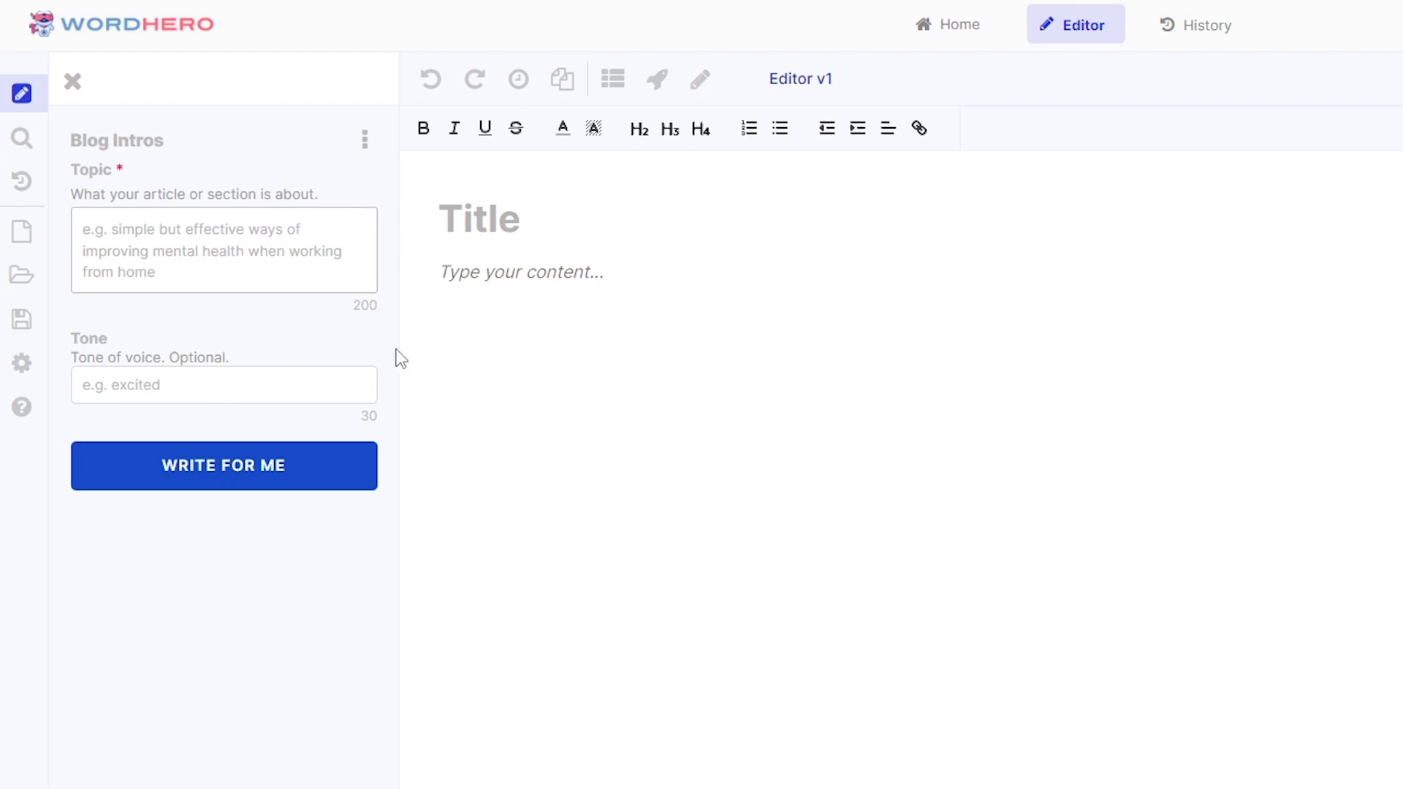
Generate Optimistic-tone blog intros for the pasted work-from-home productivity question.
{"action": "type", "text": "How to stay productive when working from home."}
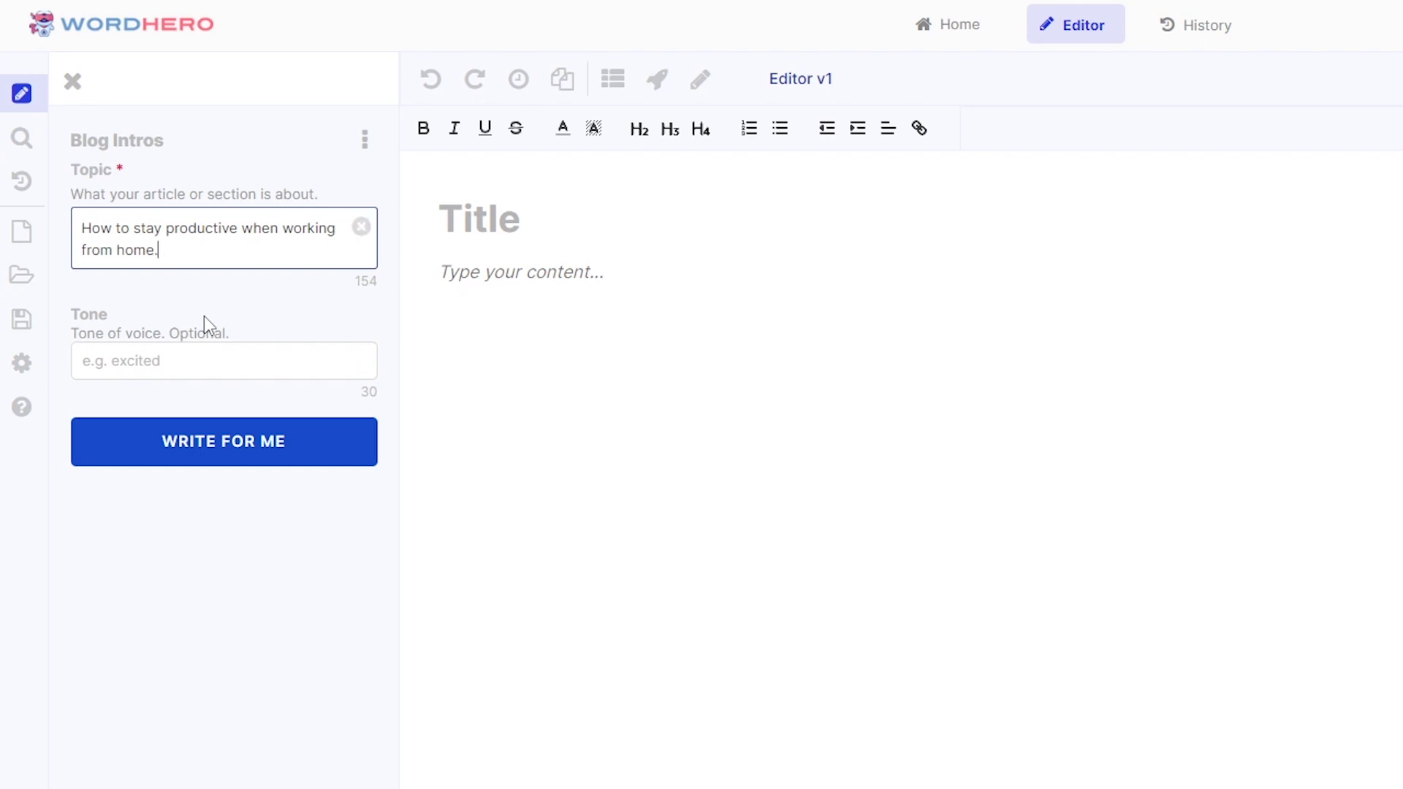
{"action": "type", "text": "?"}
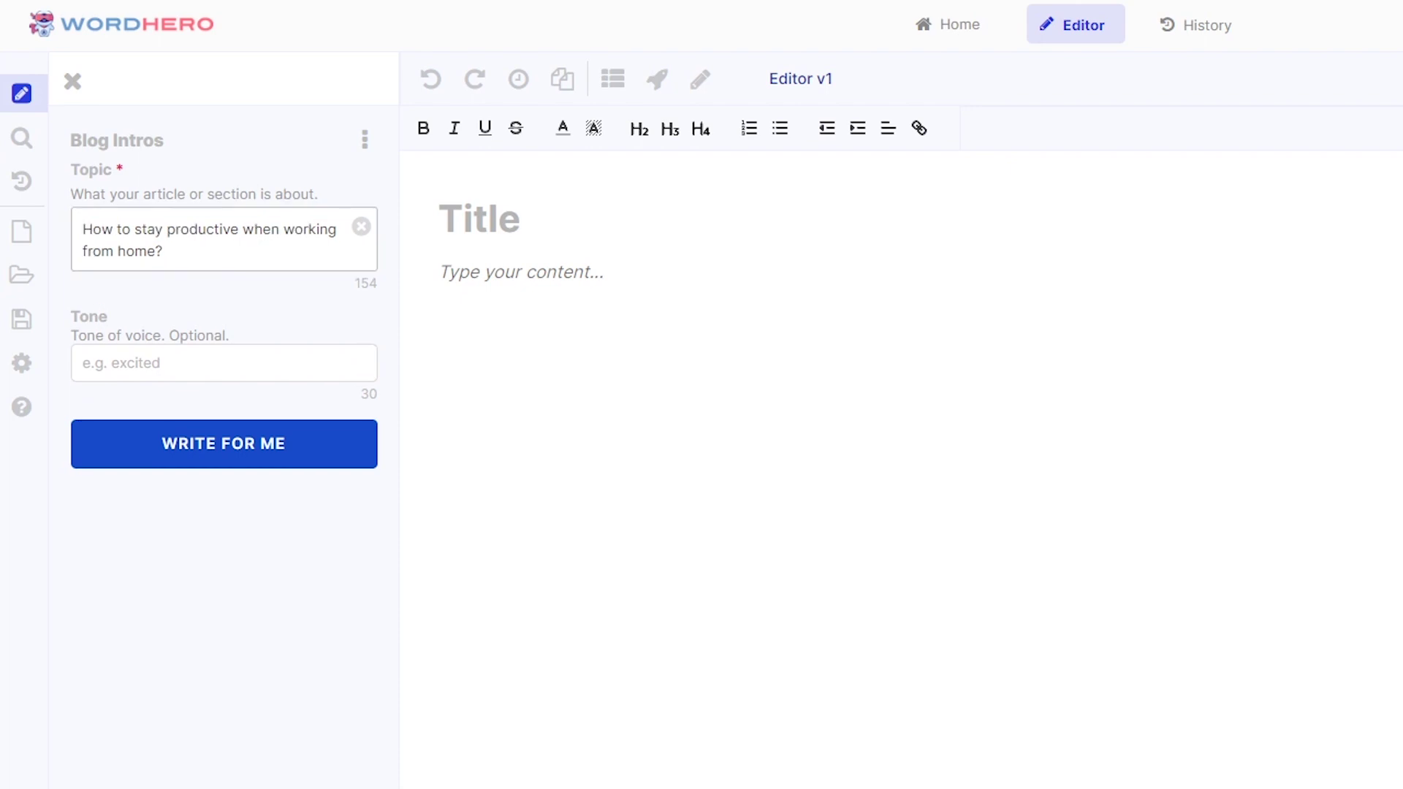
{"action": "left_click", "coordinate": [269, 373]}
{"action": "key", "text": "Down"}
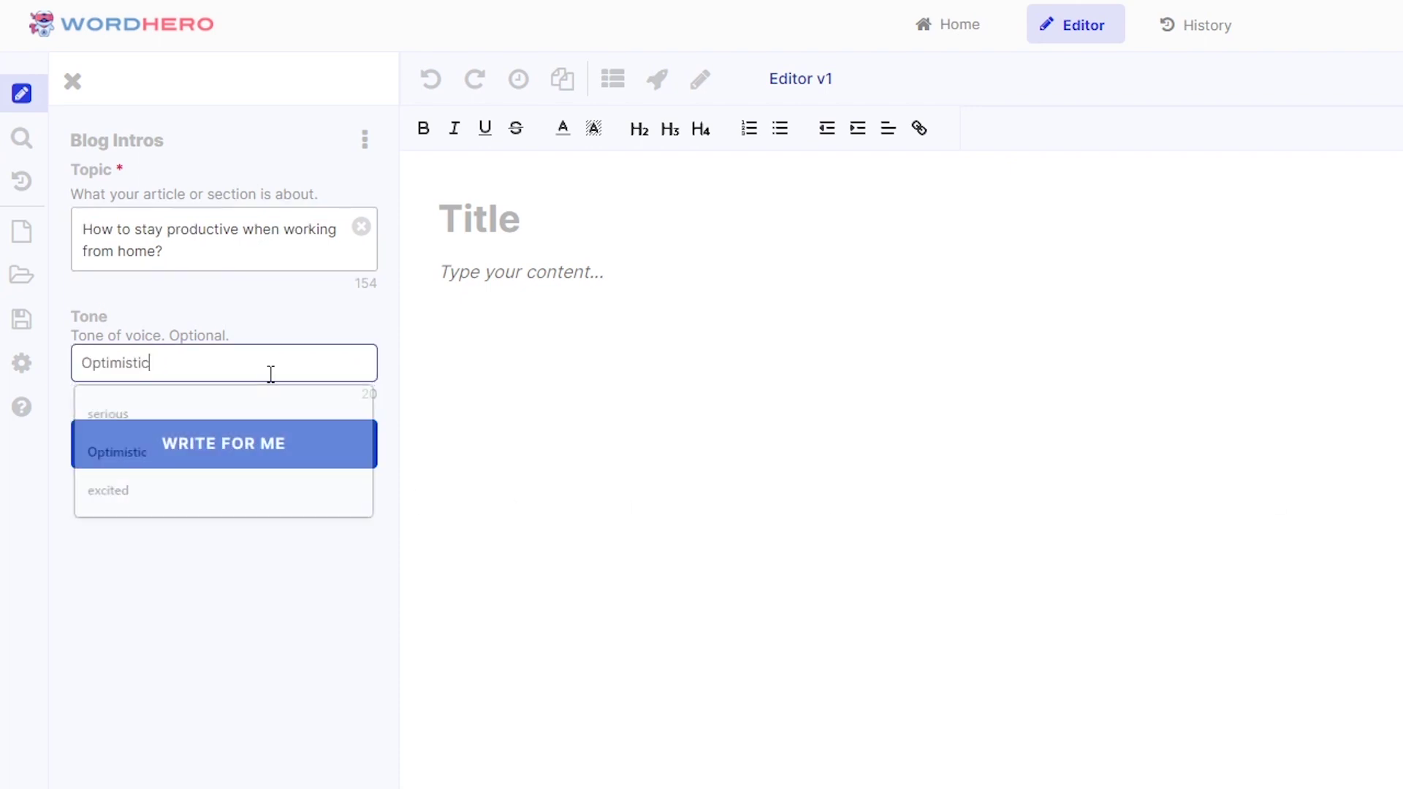
{"action": "key", "text": "Return"}
{"action": "left_click", "coordinate": [320, 584]}
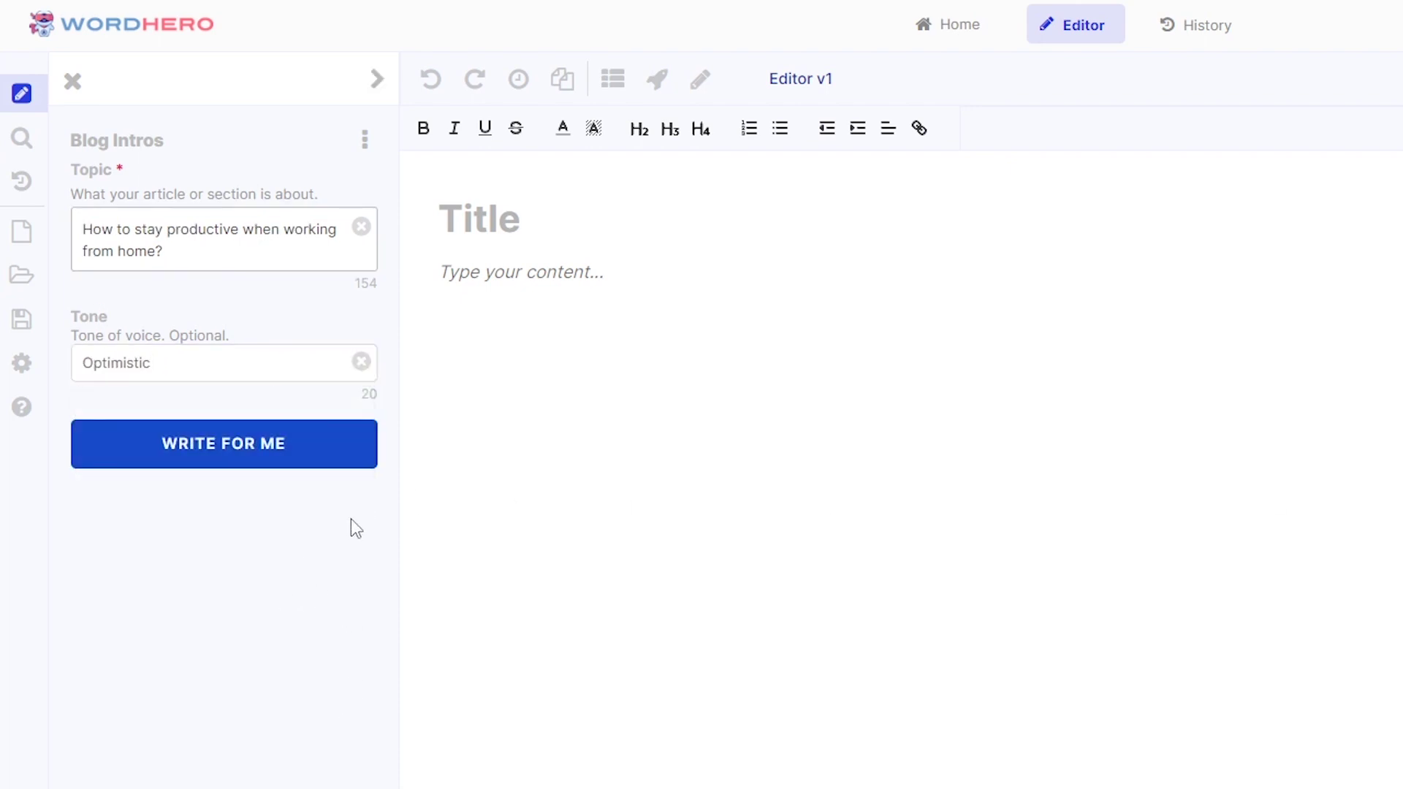
{"action": "left_click", "coordinate": [321, 468]}
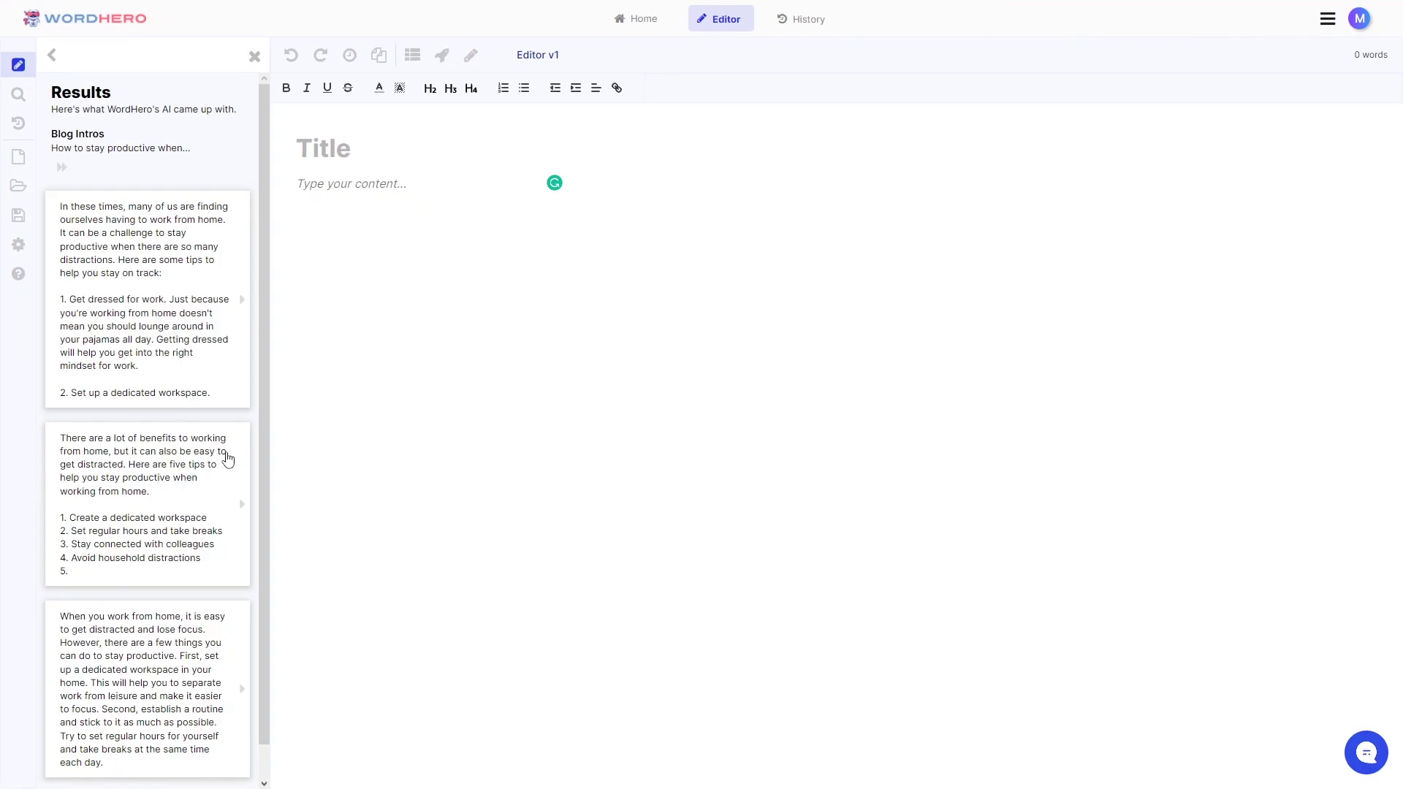
Insert the third intro draft, about dedicated workspaces and routines, into the document body.
{"action": "scroll", "coordinate": [234, 482], "scroll_direction": "down", "scroll_amount": 1}
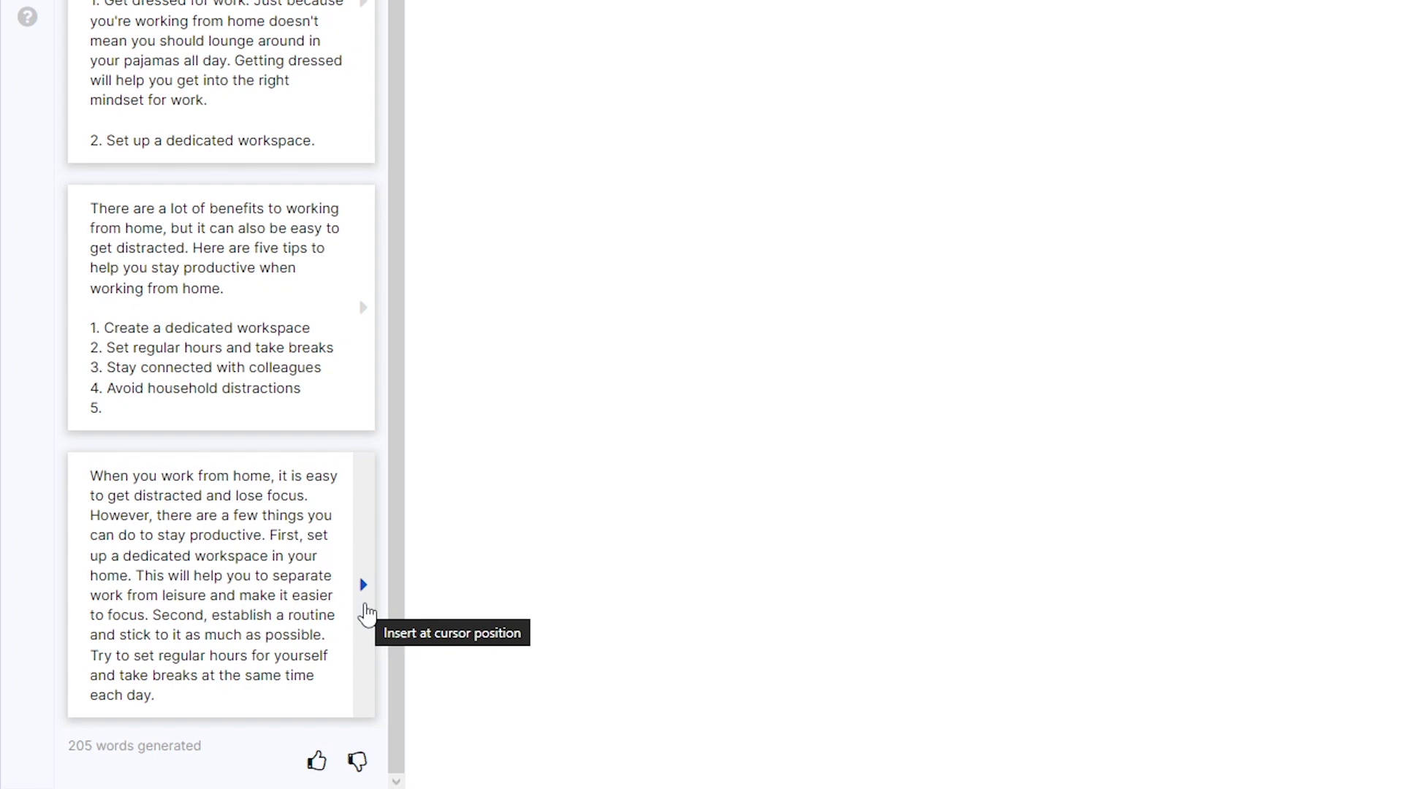
{"action": "left_click", "coordinate": [366, 611]}
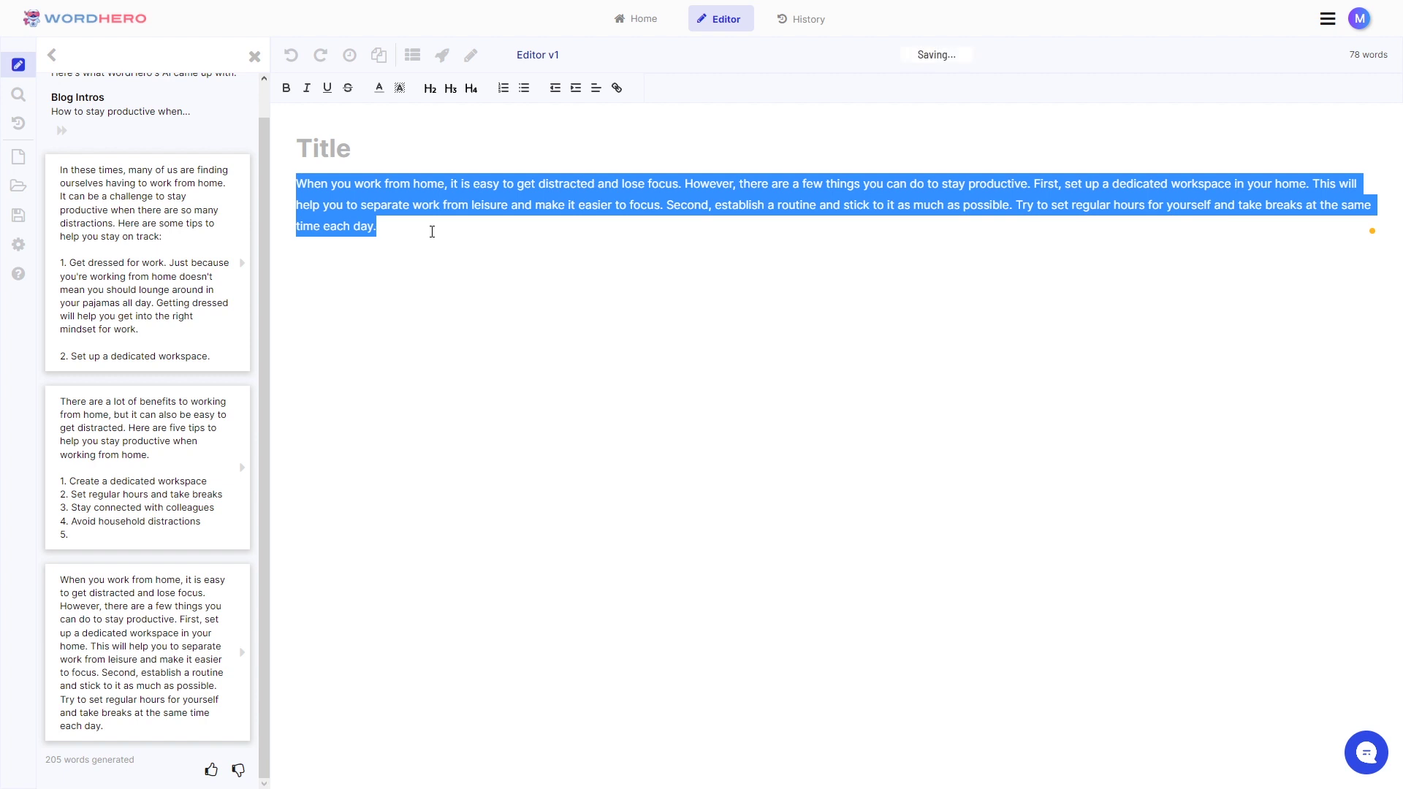
{"action": "left_click", "coordinate": [432, 232]}
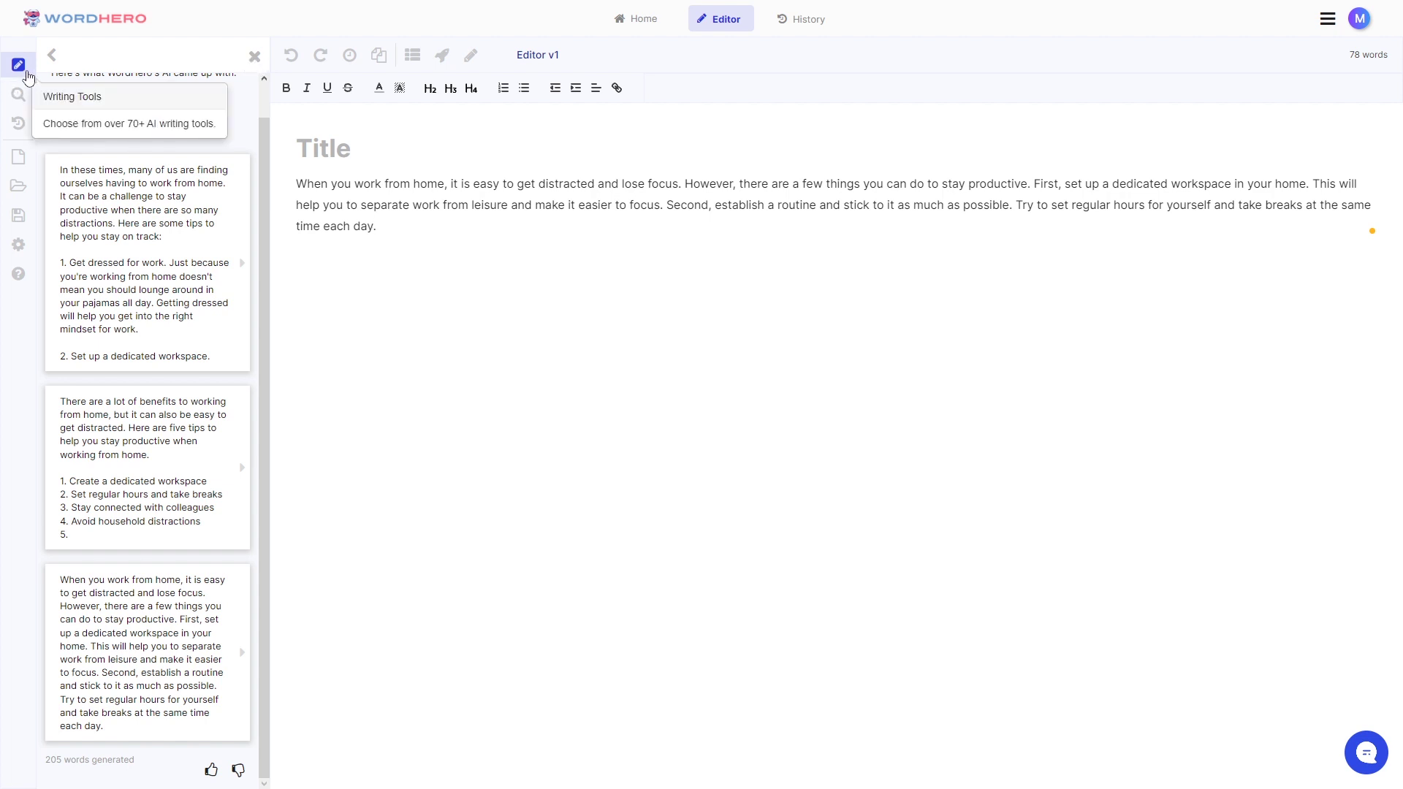
Close the results panel and glance through the session's History panel before closing it.
{"action": "left_click", "coordinate": [19, 66]}
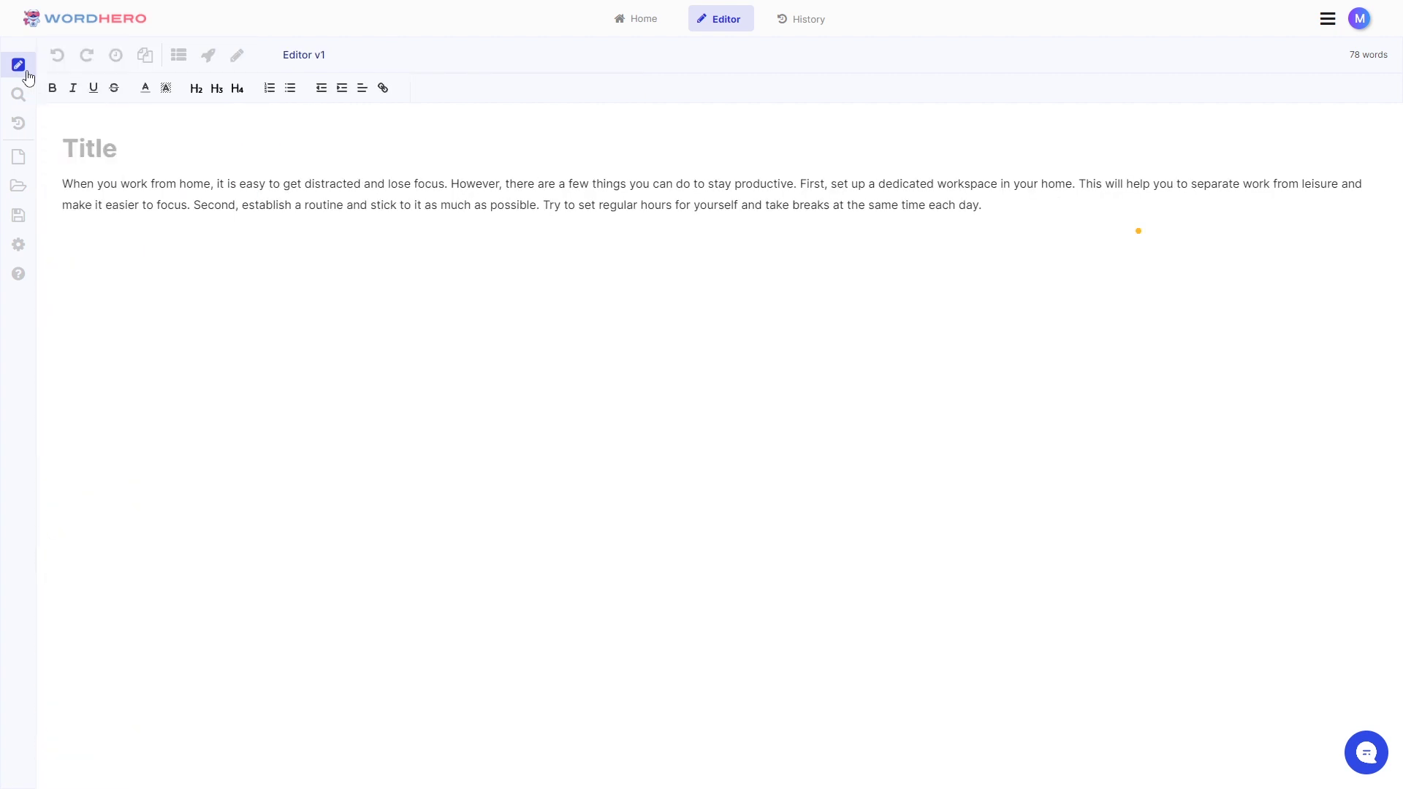
{"action": "left_click", "coordinate": [27, 130]}
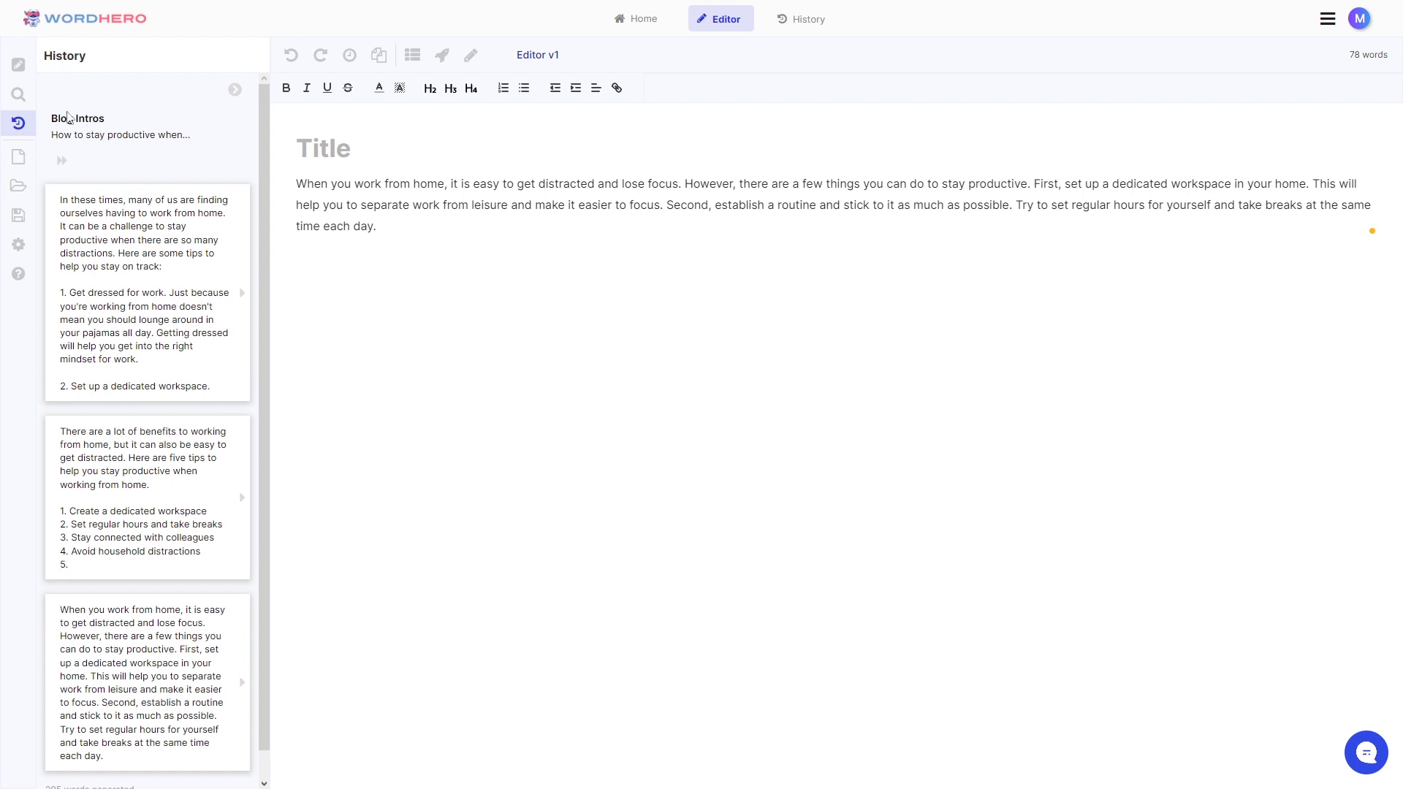
{"action": "scroll", "coordinate": [124, 453], "scroll_direction": "down", "scroll_amount": 1}
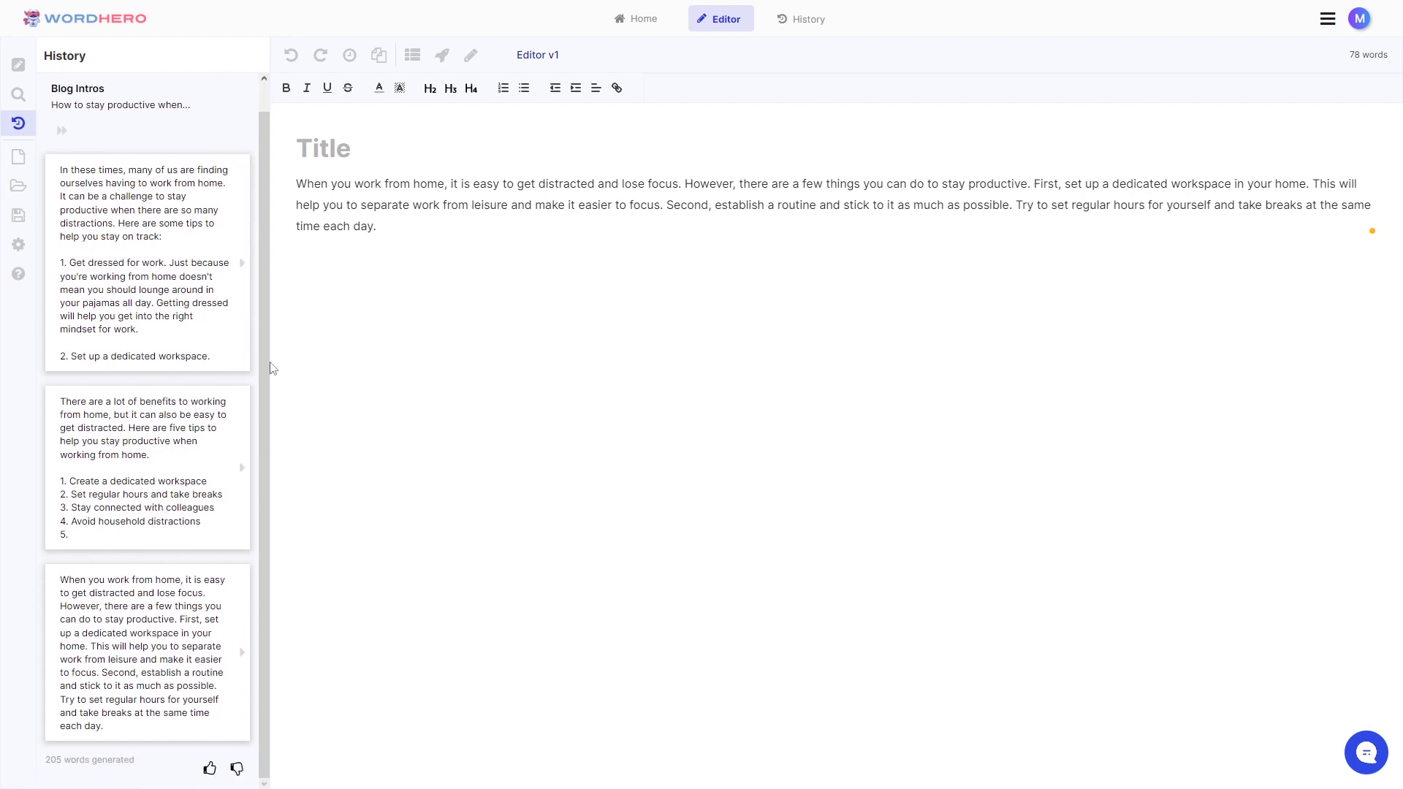
{"action": "left_click", "coordinate": [22, 126]}
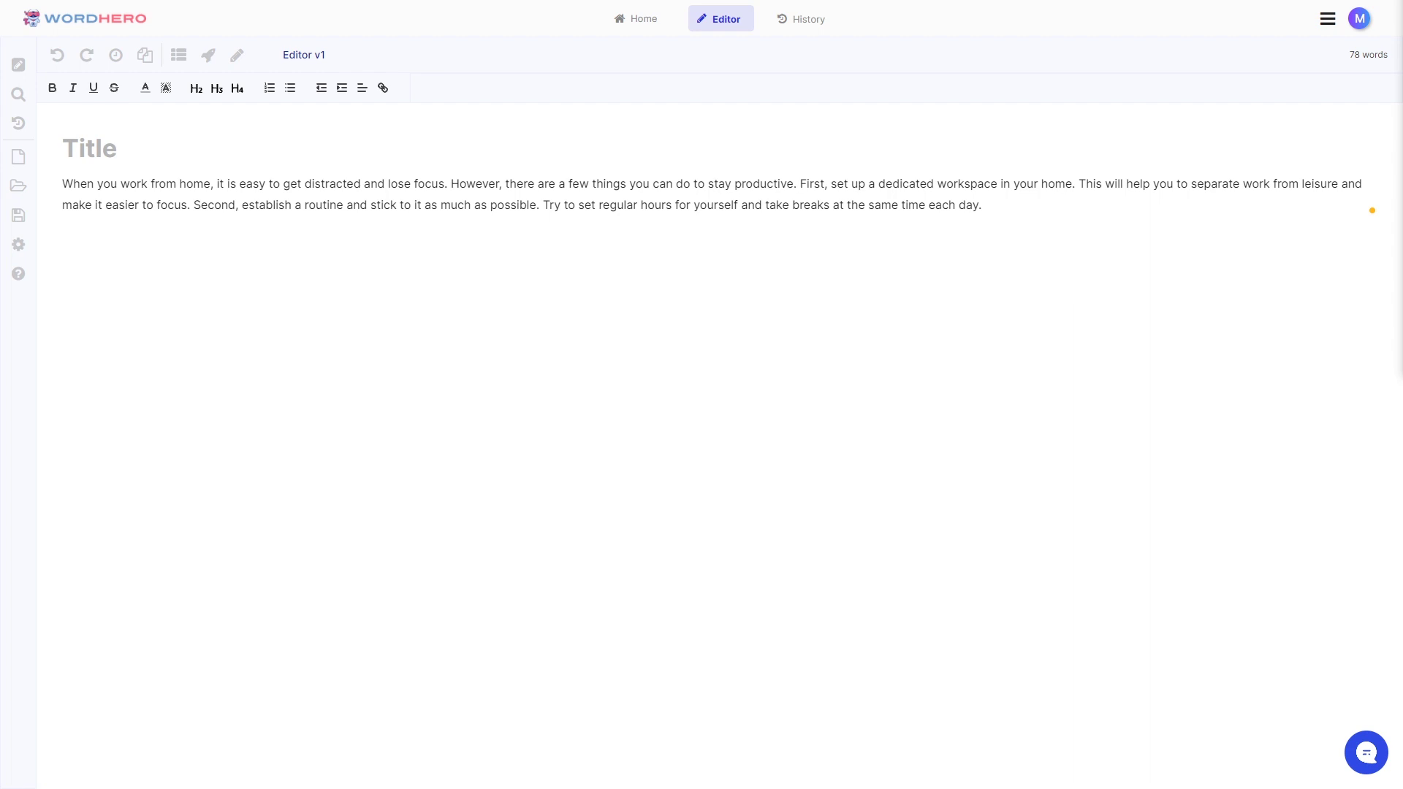
Accept the suggested title 'How to stay productive when working from home.'.
{"action": "left_click", "coordinate": [212, 139]}
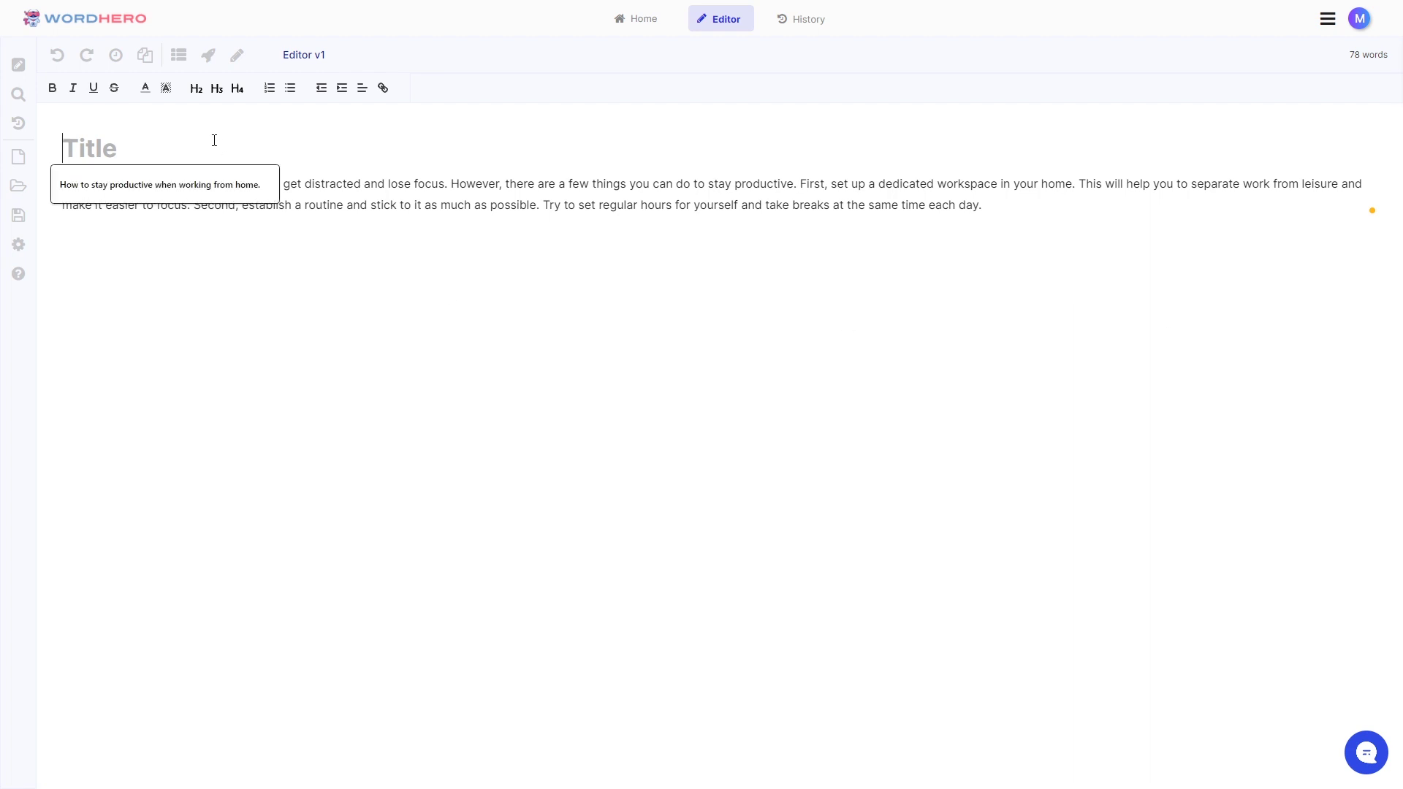
{"action": "key", "text": "Down"}
{"action": "key", "text": "Return"}
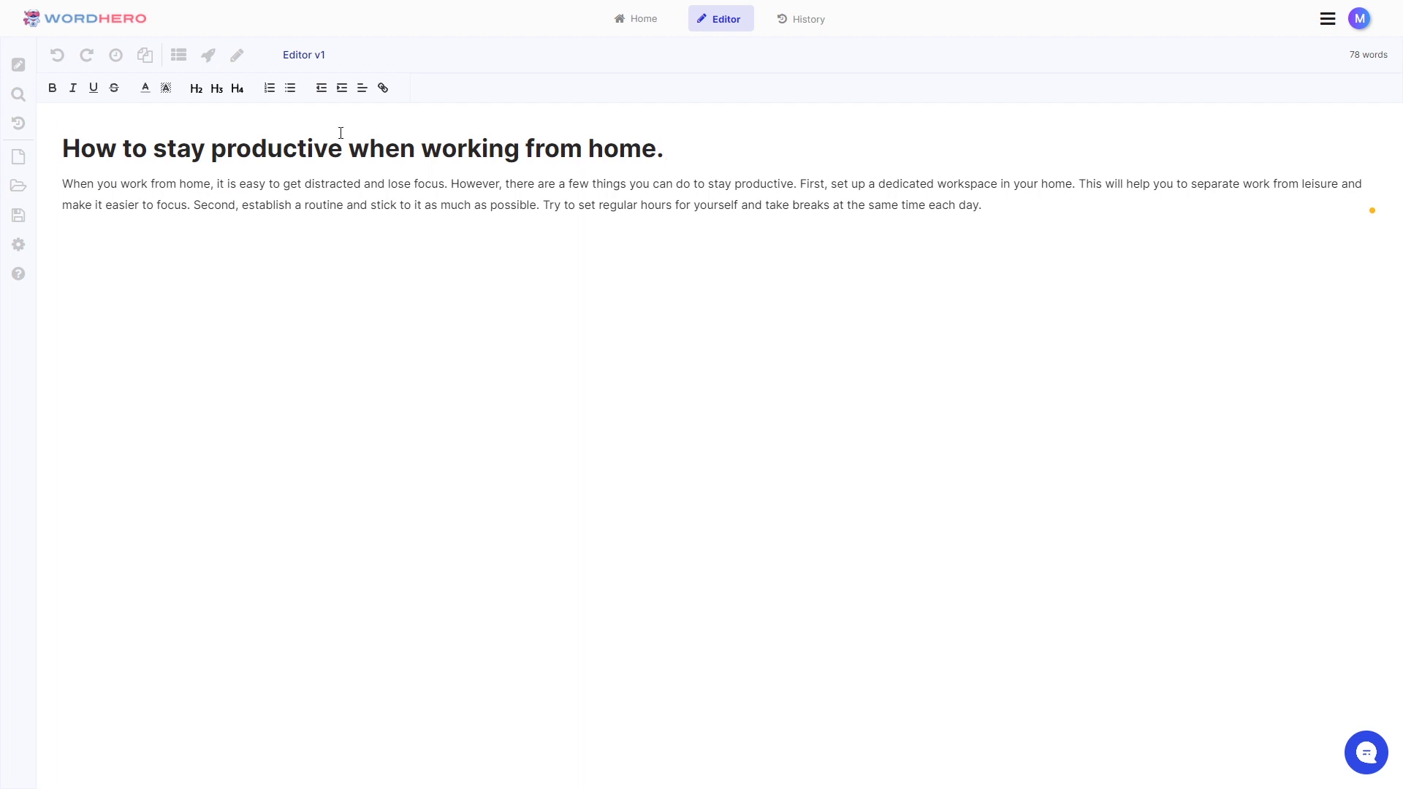
Generate a five-section outline with conclusion from the title, below the intro paragraph.
{"action": "left_click", "coordinate": [1036, 214]}
{"action": "key", "text": "Return"}
{"action": "left_click", "coordinate": [189, 61]}
{"action": "left_click_drag", "start_coordinate": [753, 152], "coordinate": [62, 150]}
{"action": "left_click", "coordinate": [758, 141]}
{"action": "left_click", "coordinate": [179, 56]}
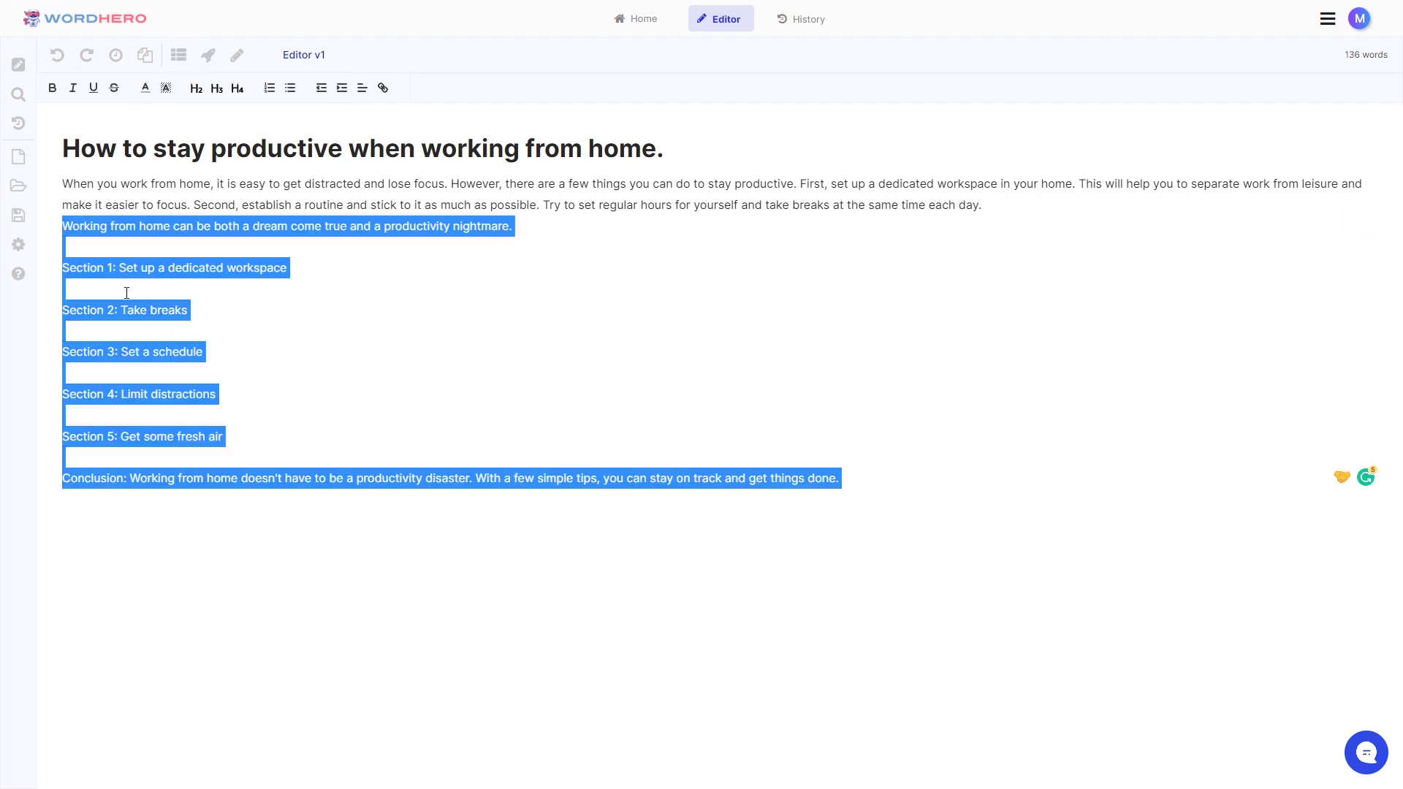
{"action": "left_click", "coordinate": [97, 269]}
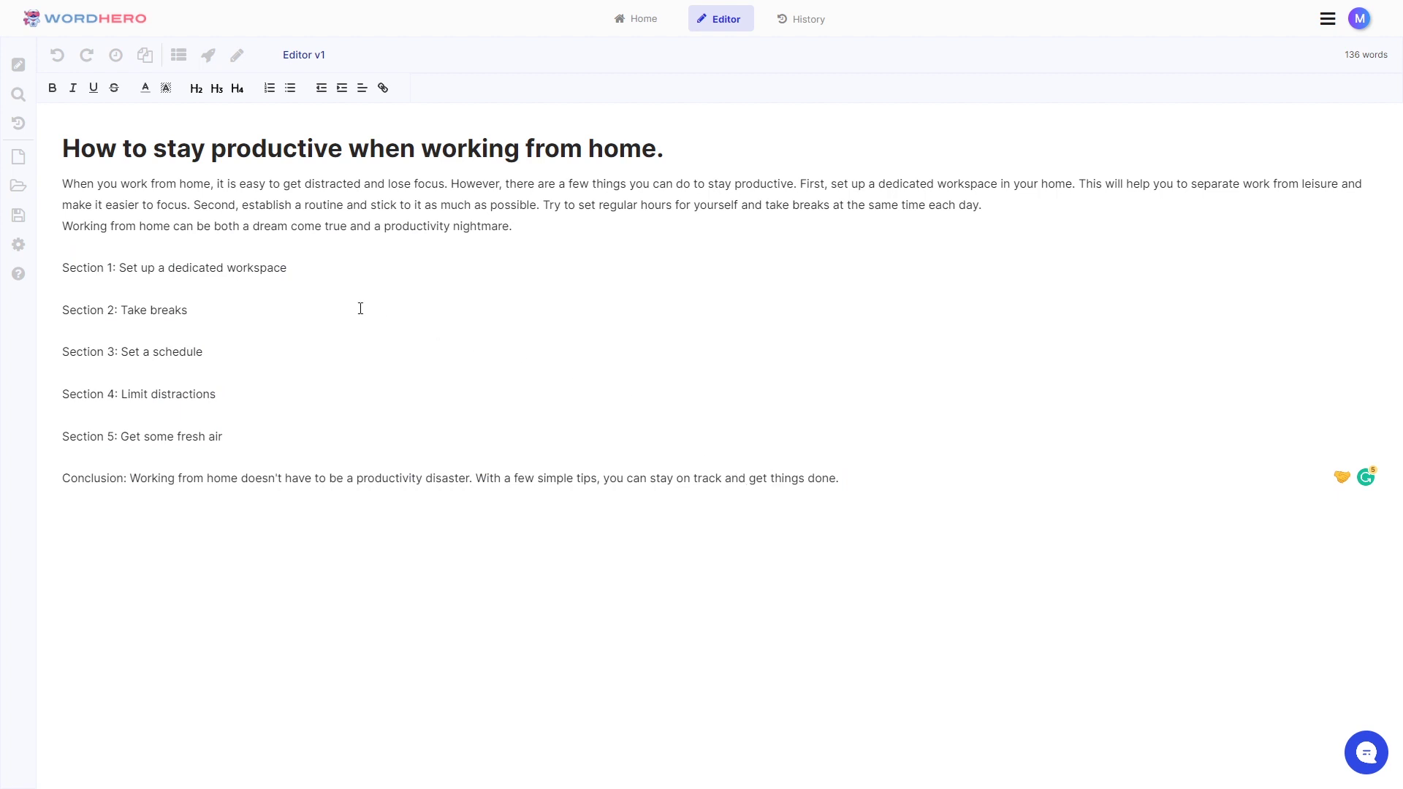
Add three Blog Paragraphs on a dedicated workspace under Section 1, removing the blank lines between them.
{"action": "left_click_drag", "start_coordinate": [294, 271], "coordinate": [120, 275]}
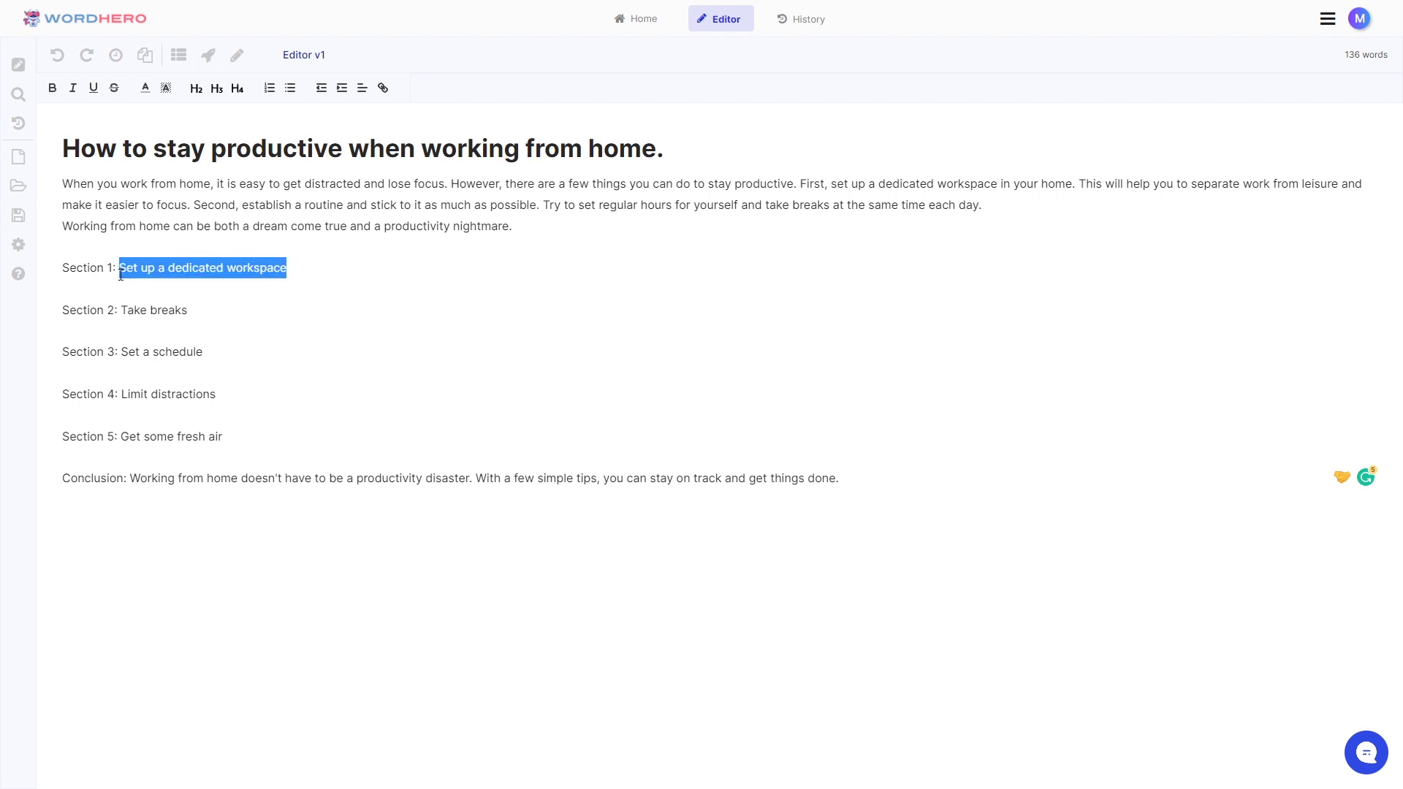
{"action": "left_click", "coordinate": [322, 268]}
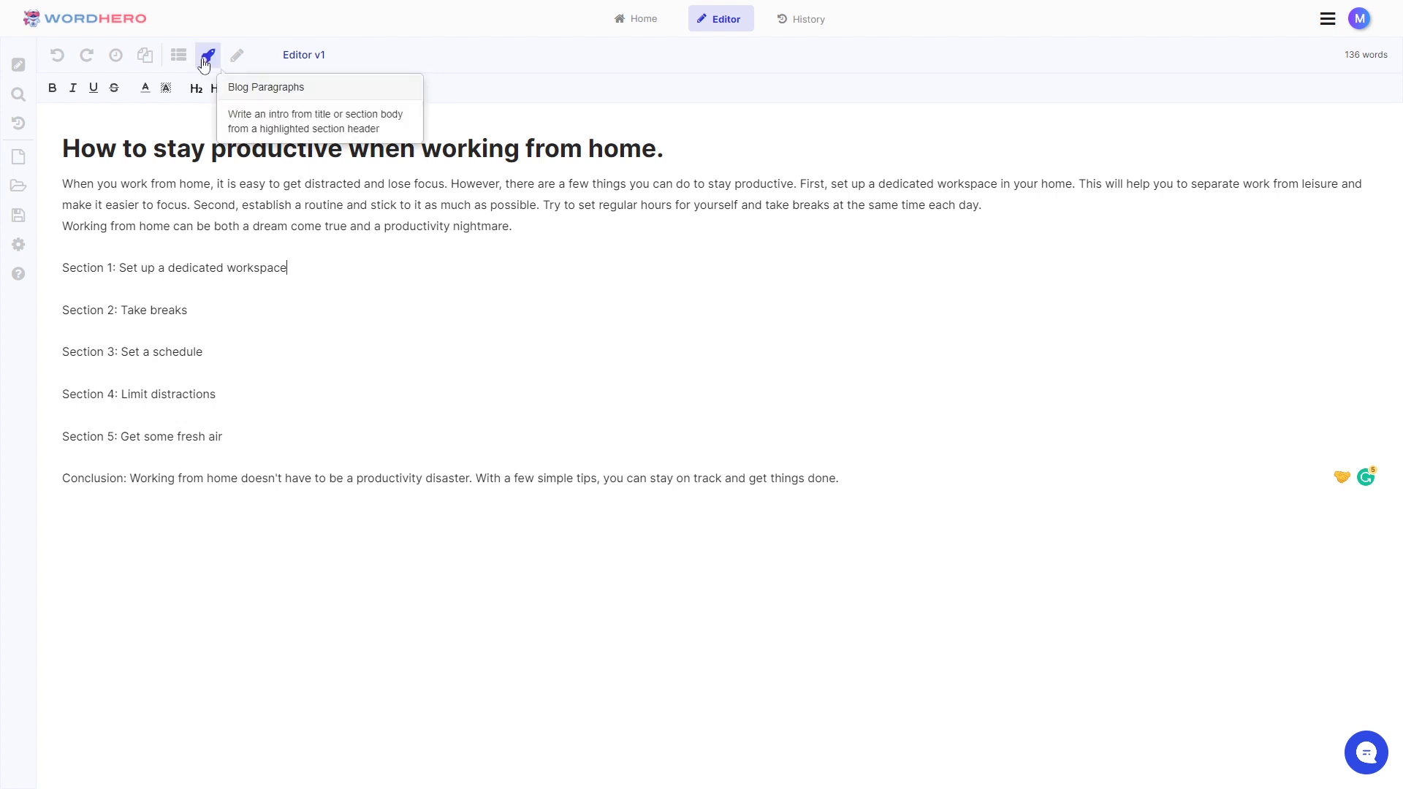
{"action": "left_click", "coordinate": [137, 281]}
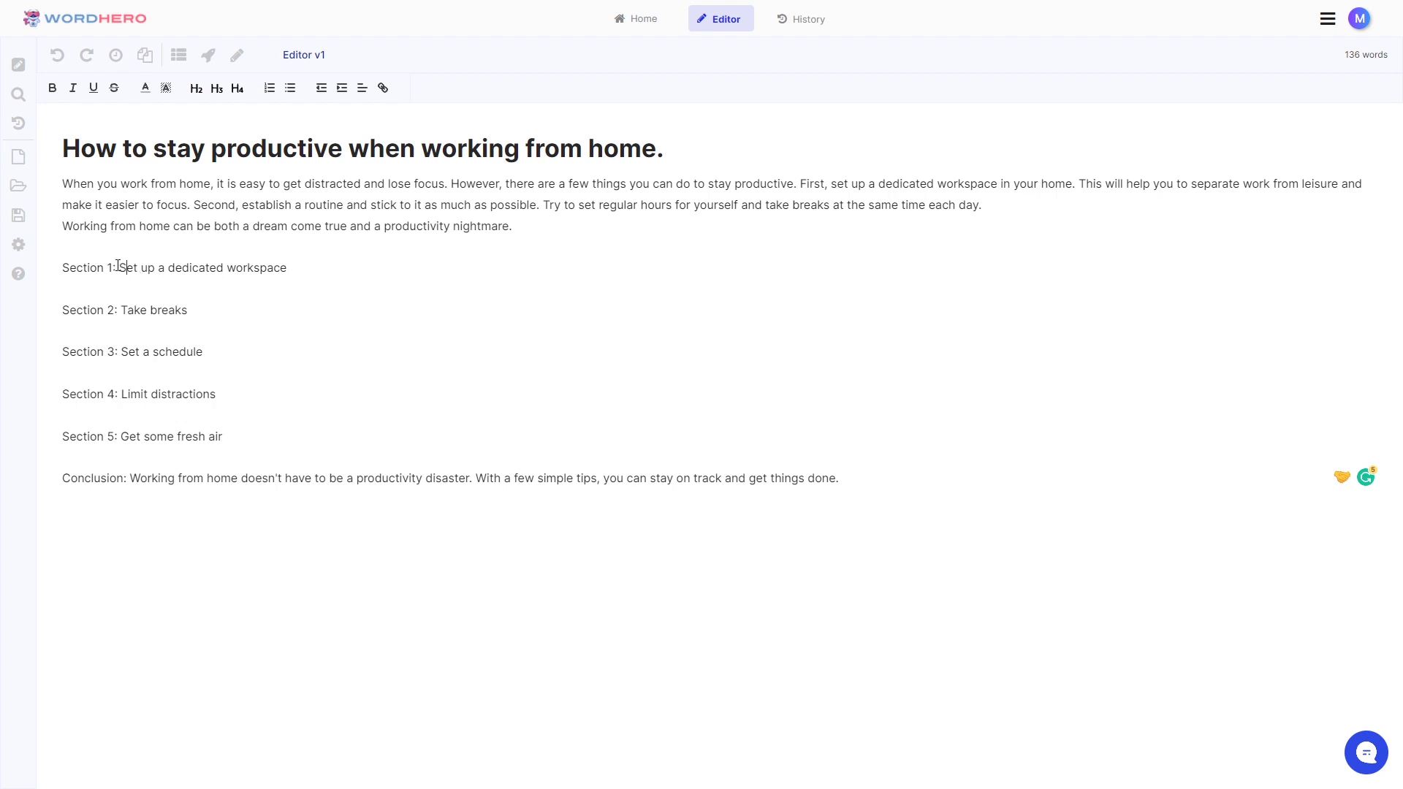
{"action": "mouse_move", "coordinate": [118, 265]}
{"action": "left_mouse_down"}
{"action": "mouse_move", "coordinate": [301, 266]}
{"action": "mouse_move", "coordinate": [118, 268]}
{"action": "left_mouse_up"}
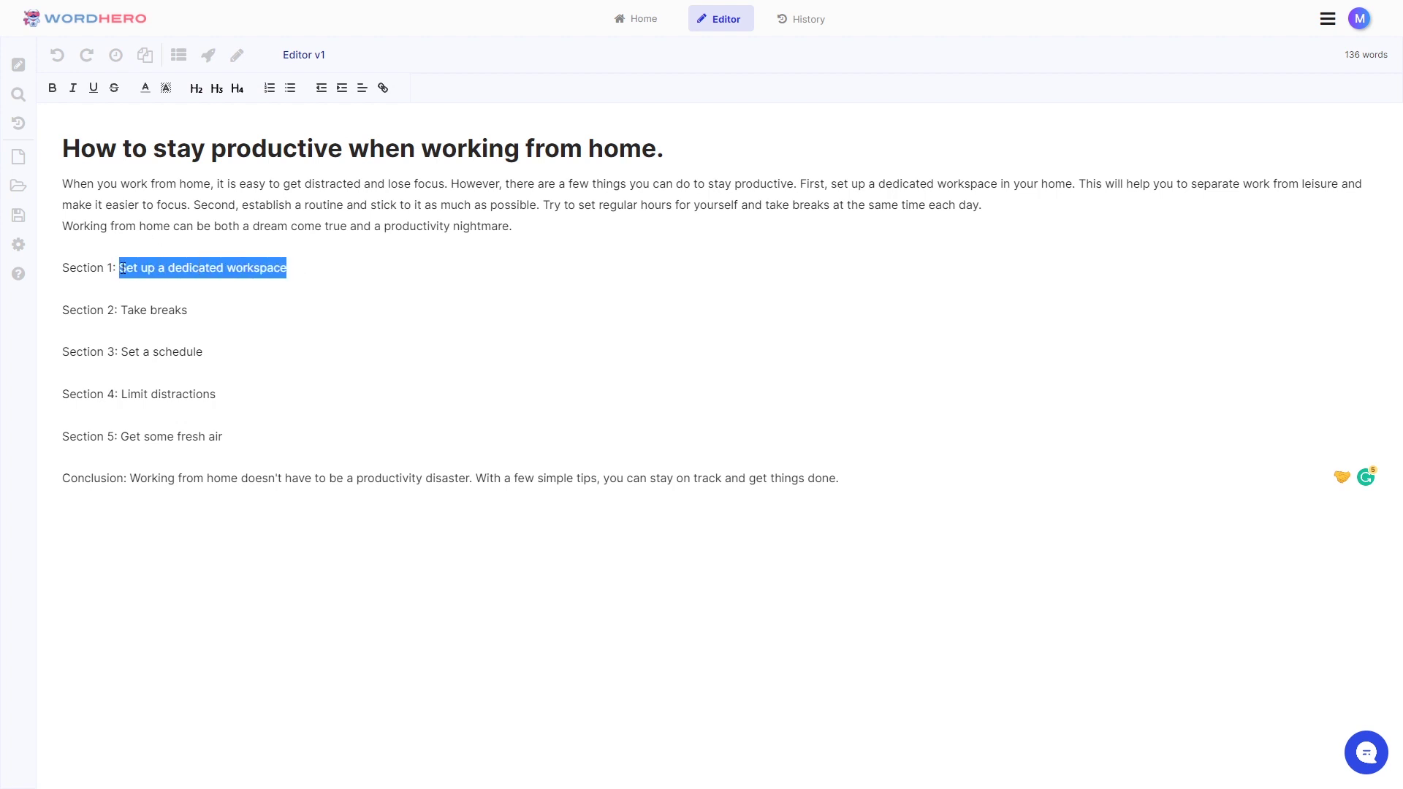
{"action": "left_click", "coordinate": [206, 62]}
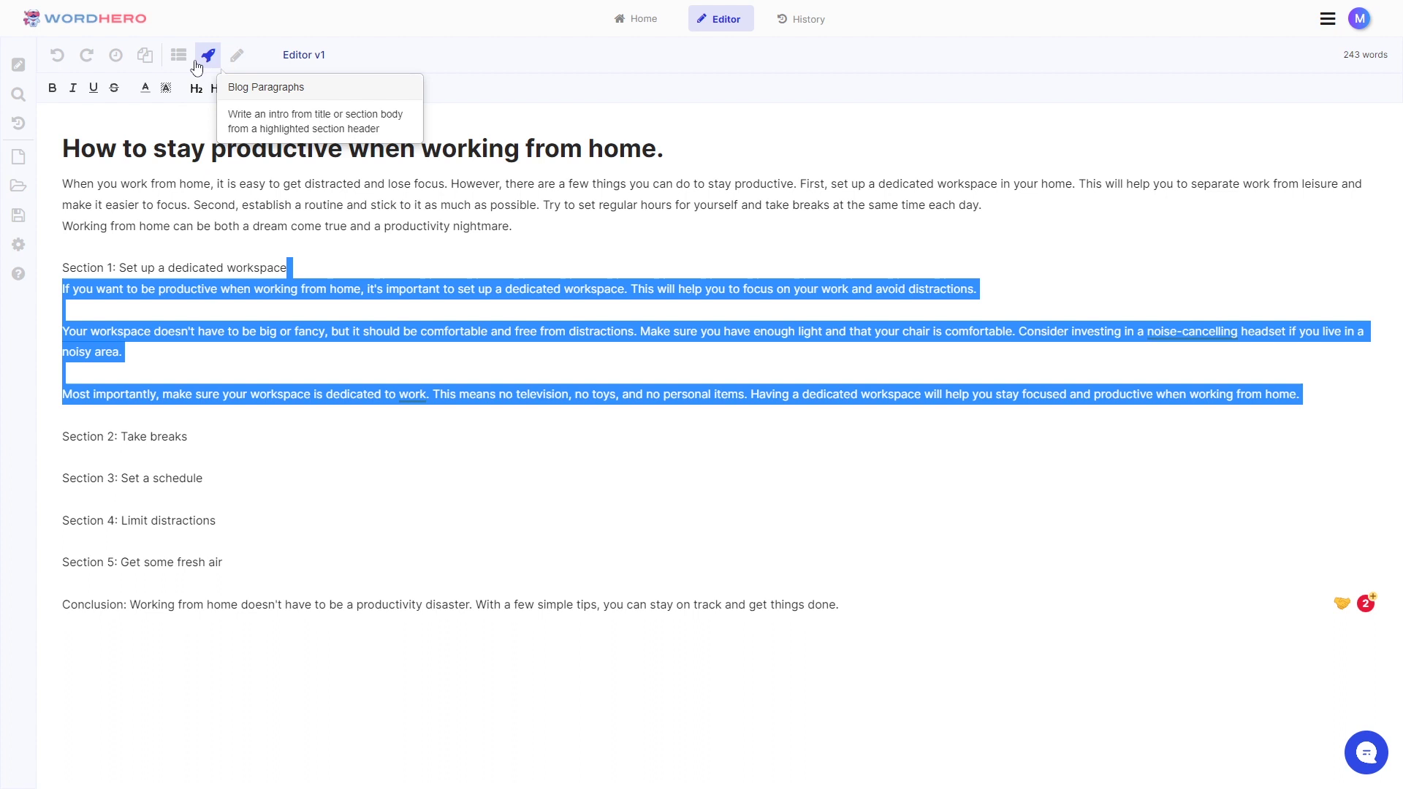
{"action": "left_click", "coordinate": [206, 297]}
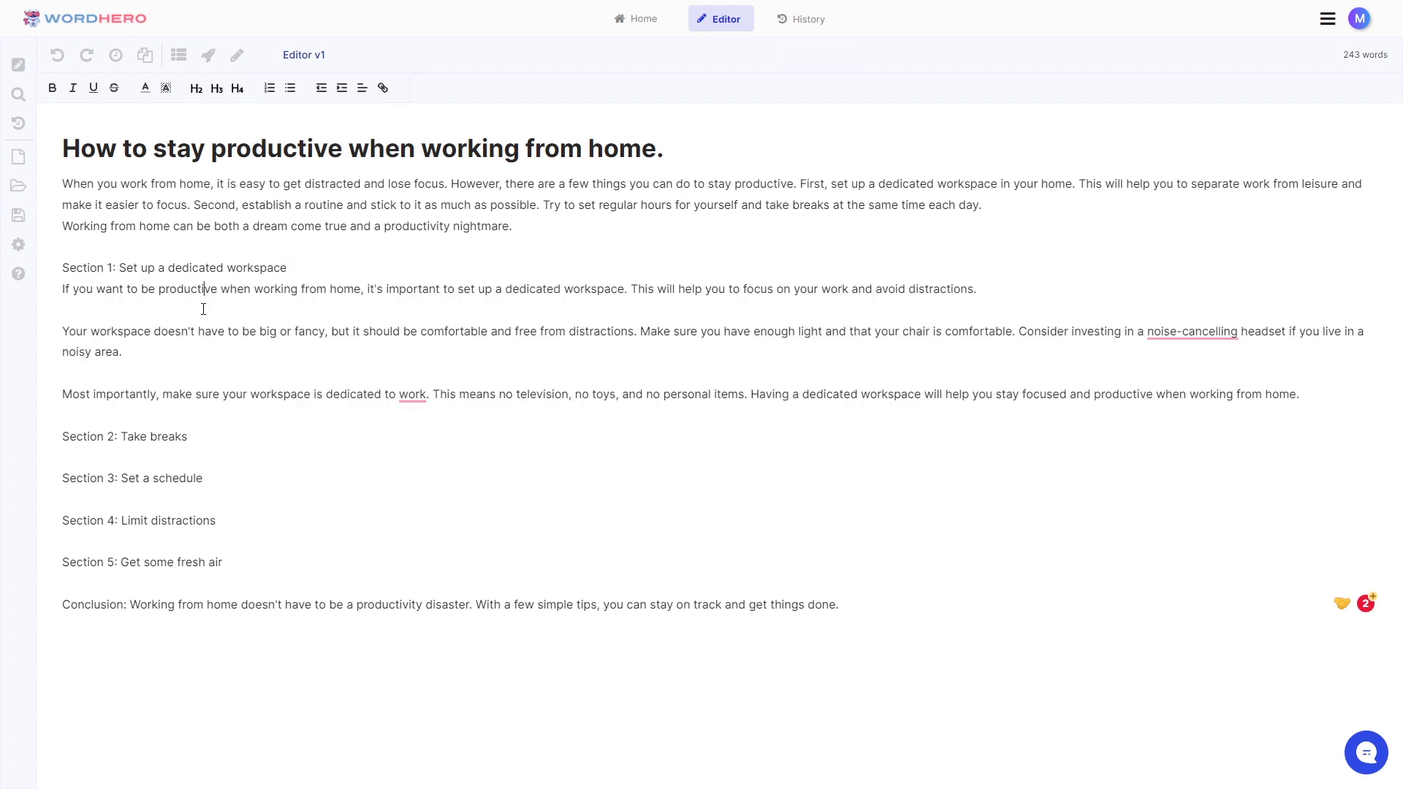
{"action": "key", "text": "Delete"}
{"action": "key", "text": "Down"}
{"action": "key", "text": "Down"}
{"action": "key", "text": "Delete"}
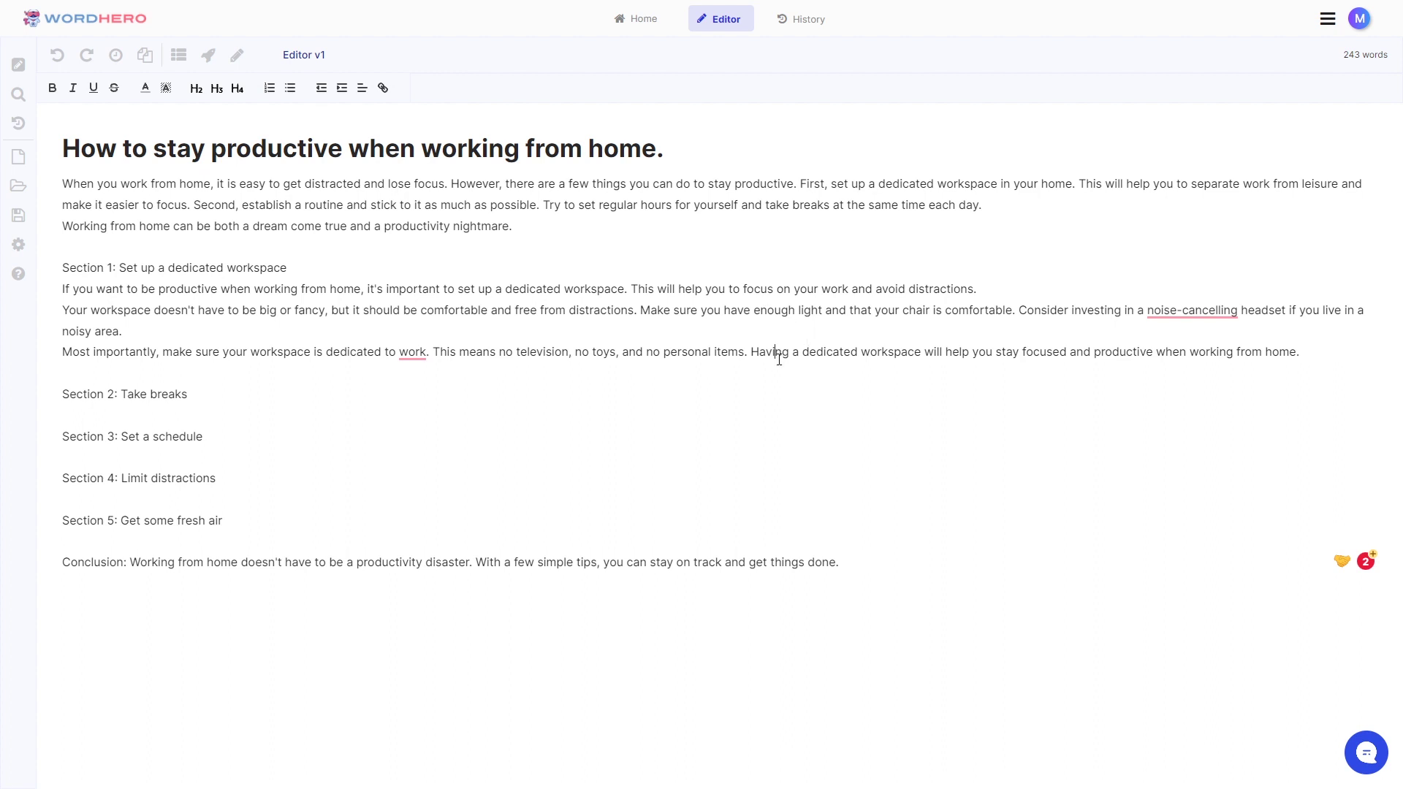
Use Write More on Section 1's last sentence to add clutter-free space and home-office organization text.
{"action": "left_click_drag", "start_coordinate": [751, 352], "coordinate": [1301, 351]}
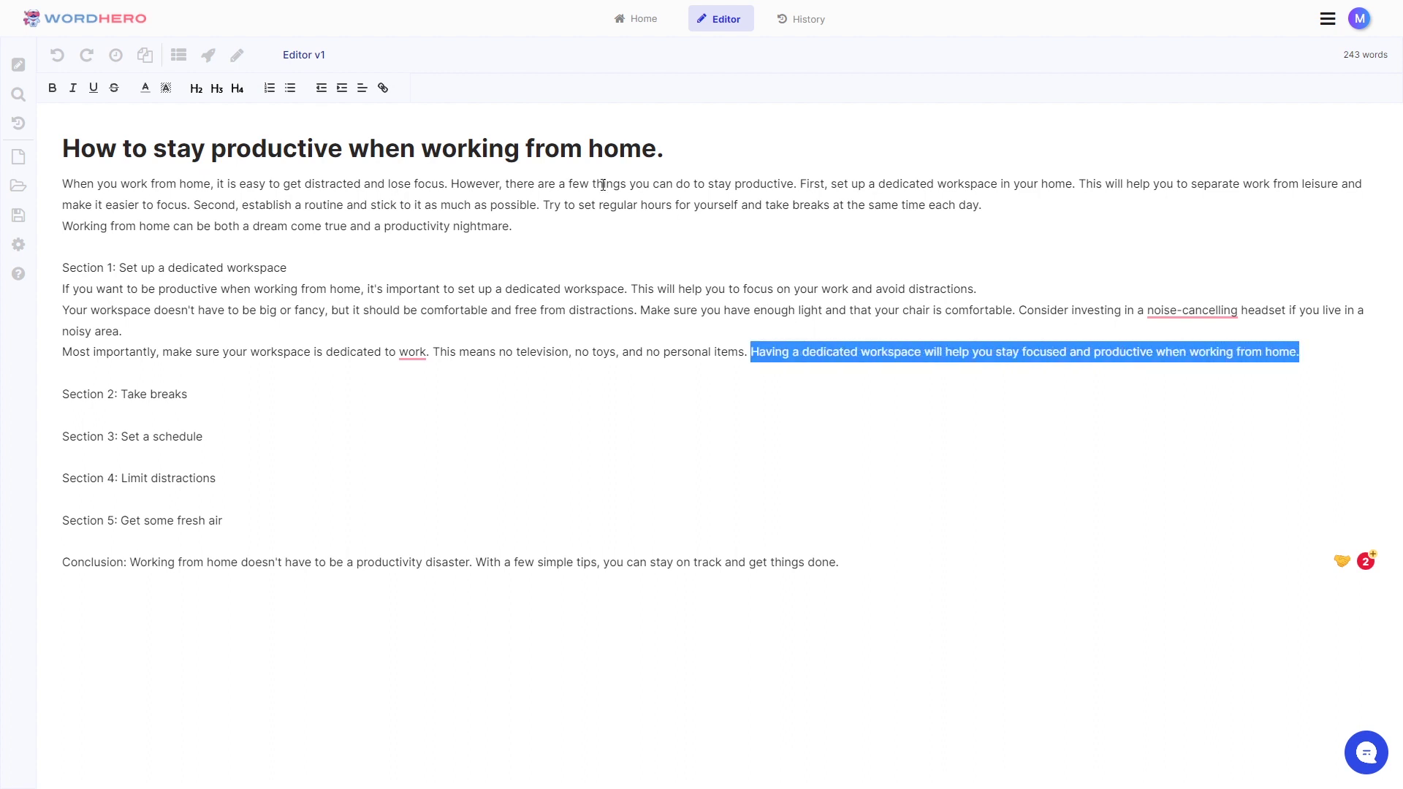
{"action": "left_click", "coordinate": [240, 58]}
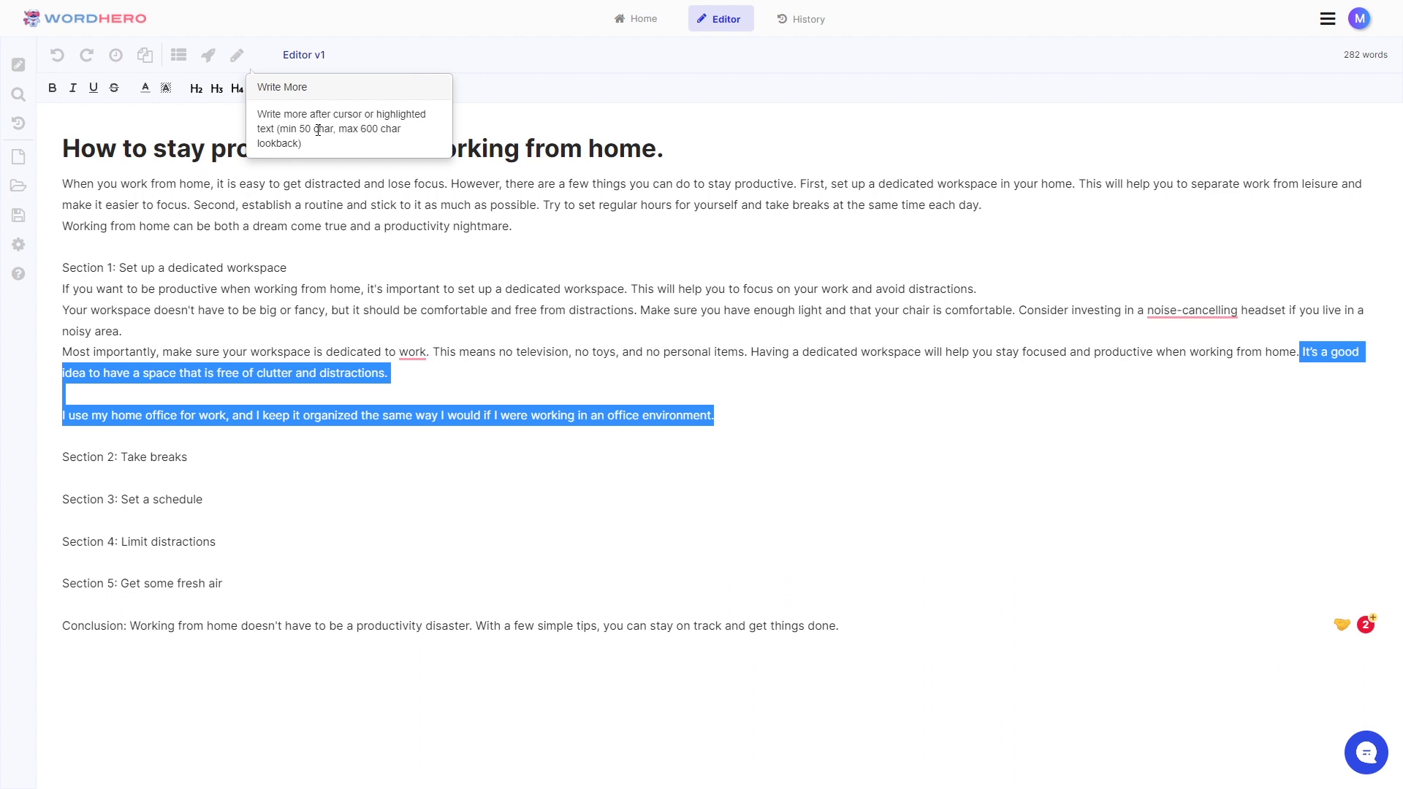
{"action": "left_click", "coordinate": [125, 388]}
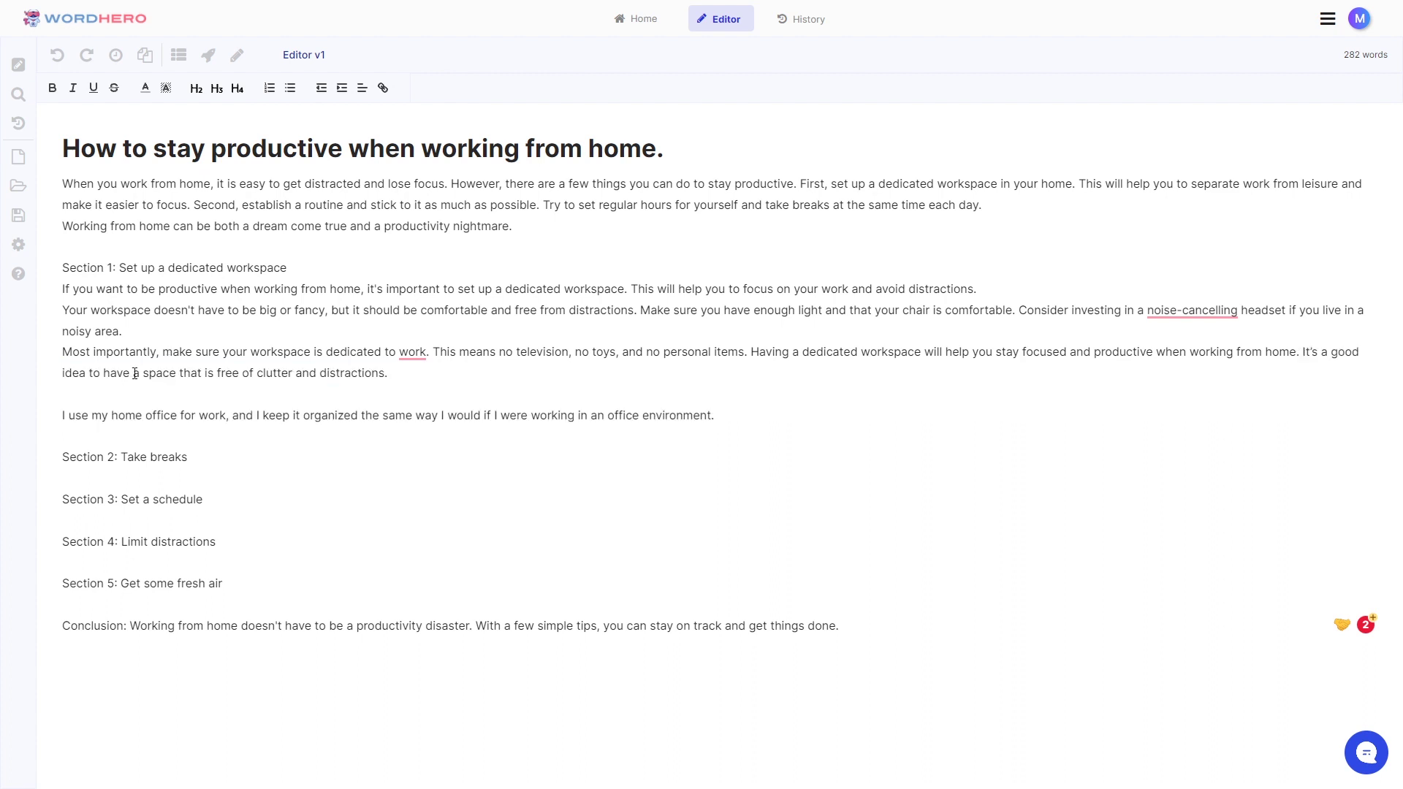
{"action": "left_click", "coordinate": [182, 64]}
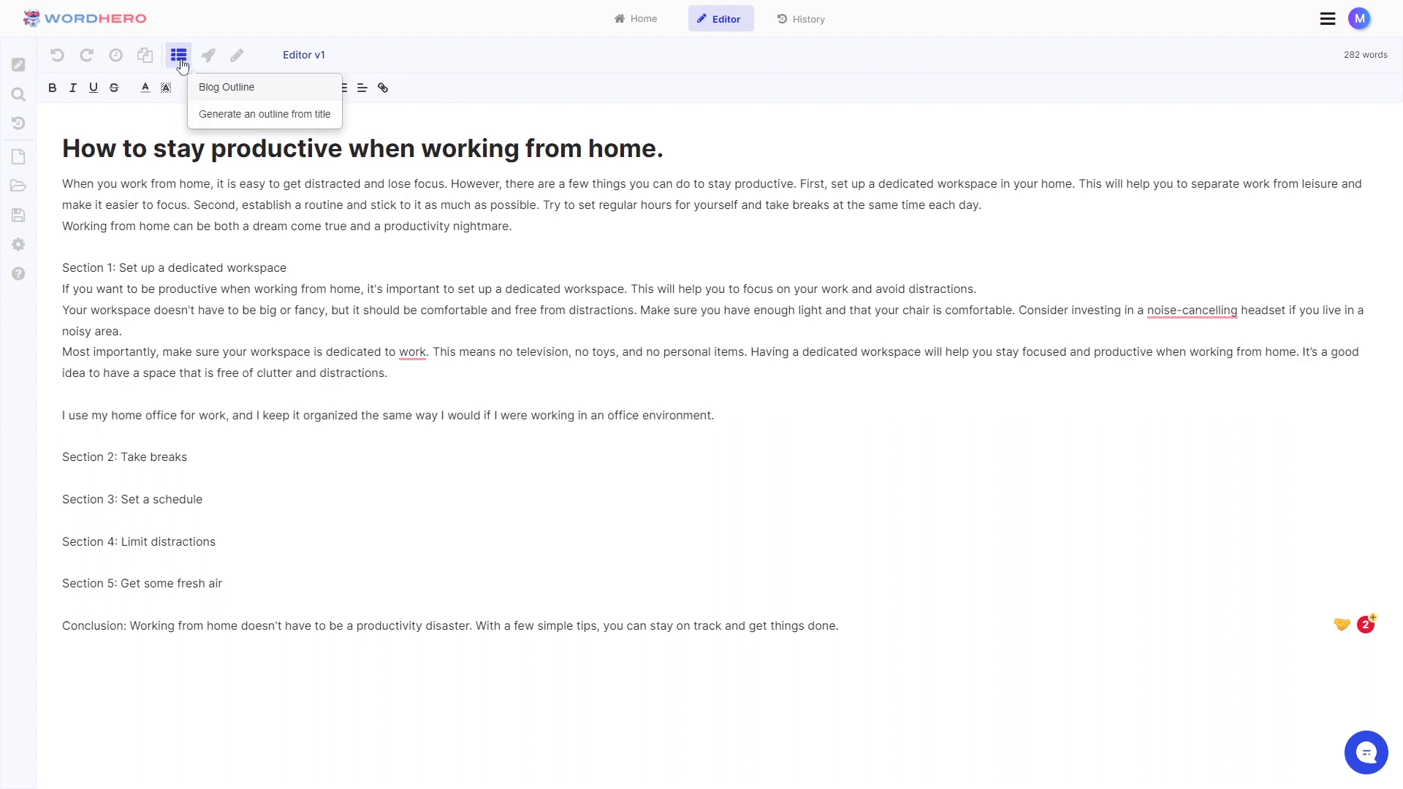
{"action": "left_click", "coordinate": [214, 60]}
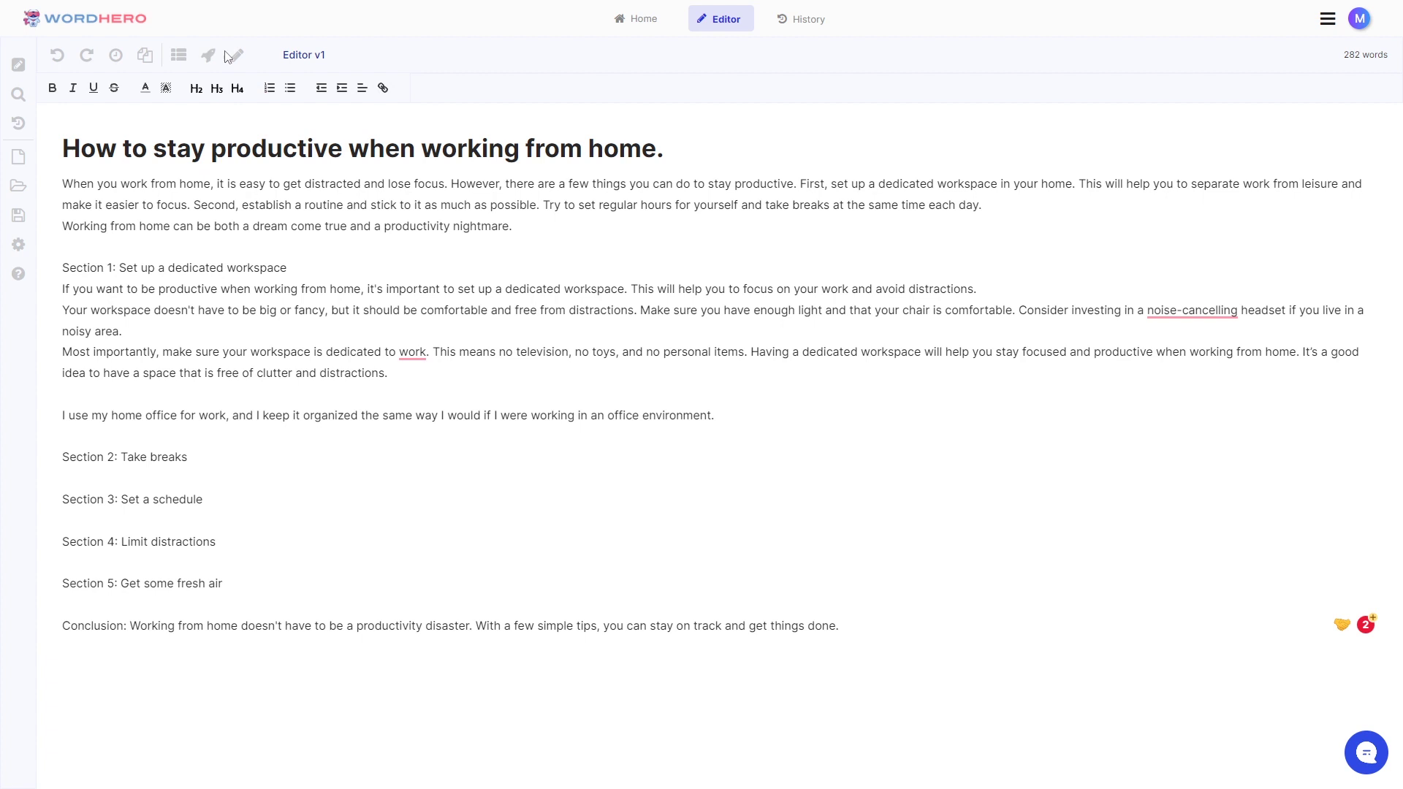